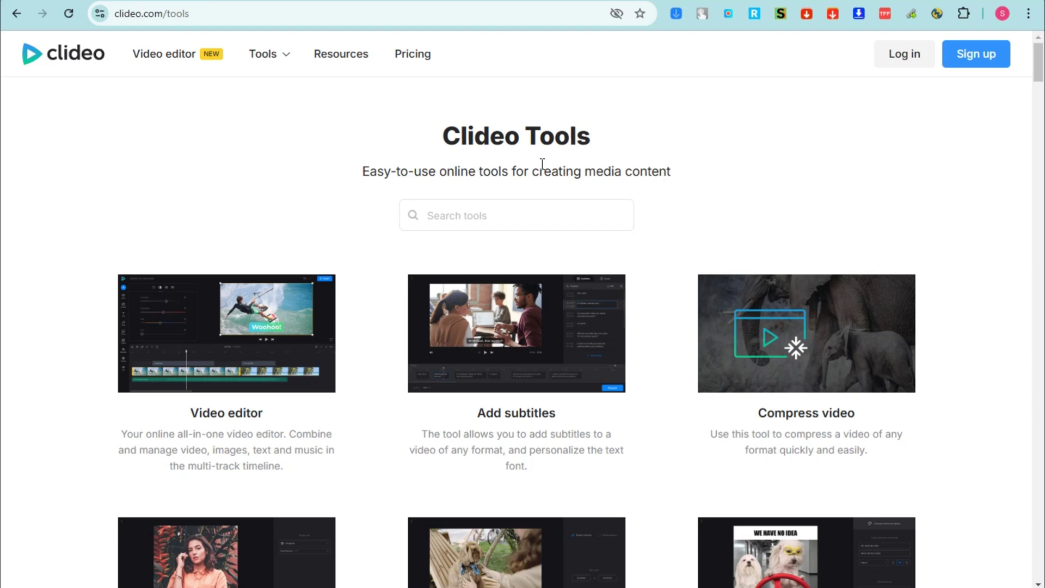
Step: Browse the Clideo tools catalogue to see which video, GIF, audio and recording tools are offered
{"action": "scroll", "coordinate": [547, 175], "scroll_direction": "down", "scroll_amount": 3}
{"action": "scroll", "coordinate": [599, 234], "scroll_direction": "up", "scroll_amount": 3}
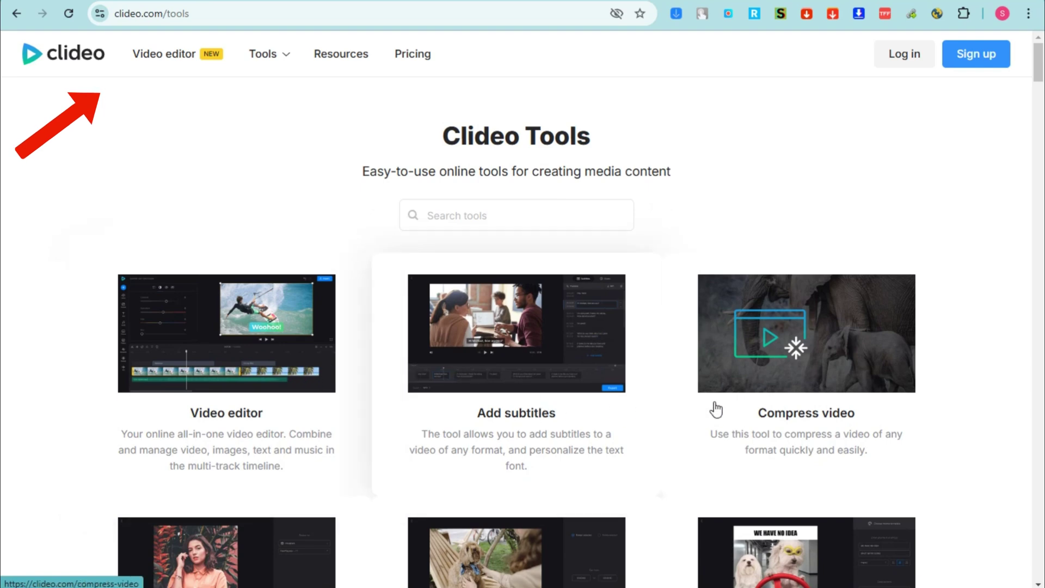
{"action": "scroll", "coordinate": [801, 406], "scroll_direction": "down", "scroll_amount": 2}
{"action": "scroll", "coordinate": [272, 510], "scroll_direction": "down", "scroll_amount": 3}
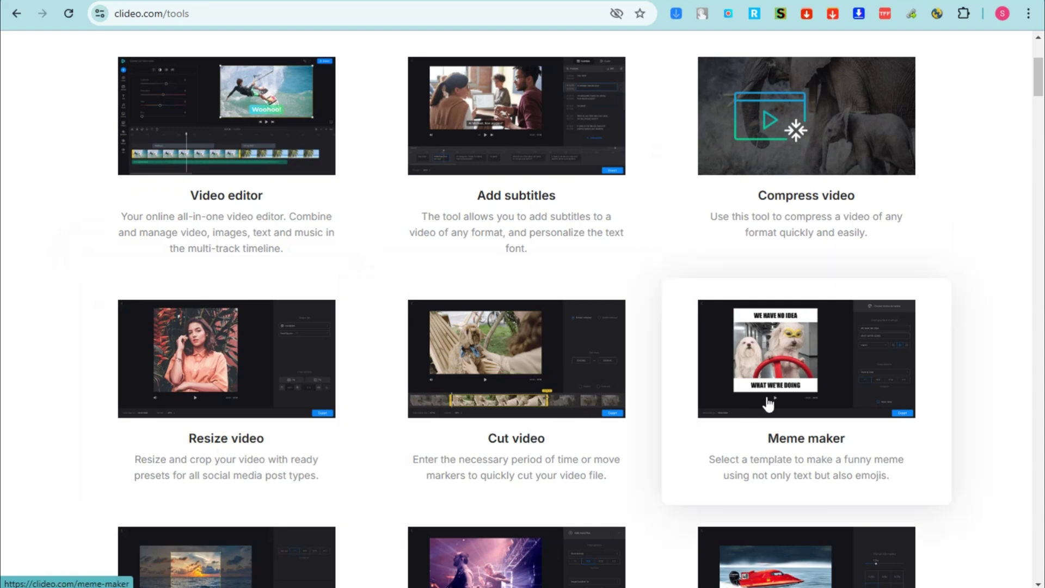
{"action": "scroll", "coordinate": [245, 435], "scroll_direction": "down", "scroll_amount": 4}
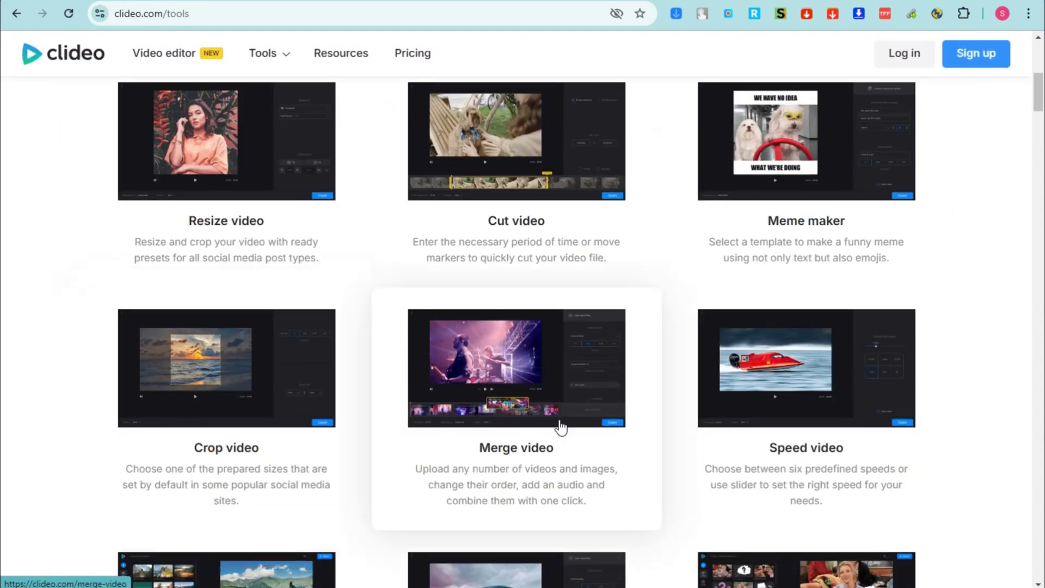
{"action": "scroll", "coordinate": [603, 448], "scroll_direction": "down", "scroll_amount": 4}
{"action": "scroll", "coordinate": [603, 447], "scroll_direction": "down", "scroll_amount": 18}
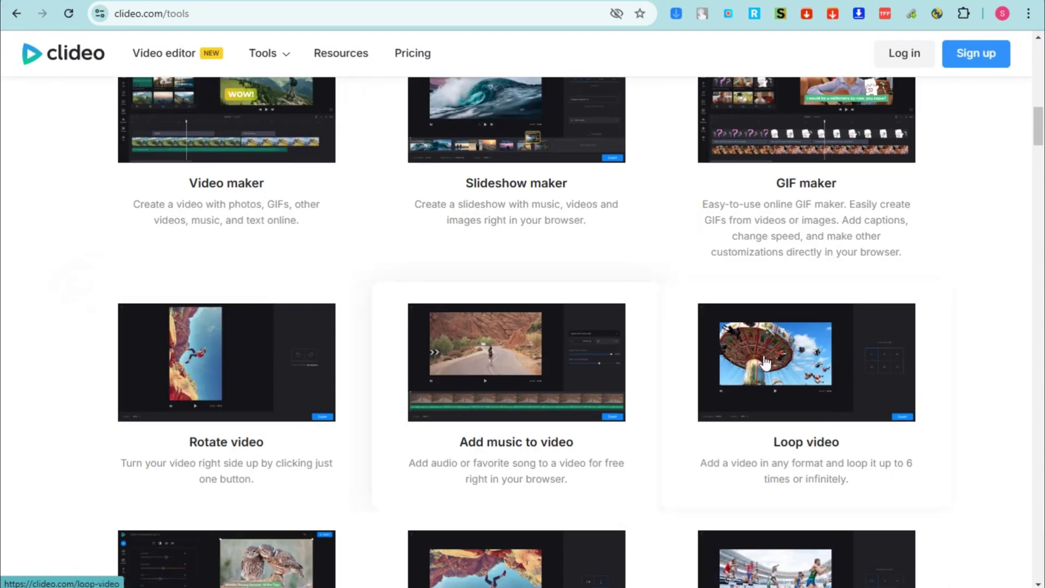
{"action": "scroll", "coordinate": [520, 468], "scroll_direction": "down", "scroll_amount": 14}
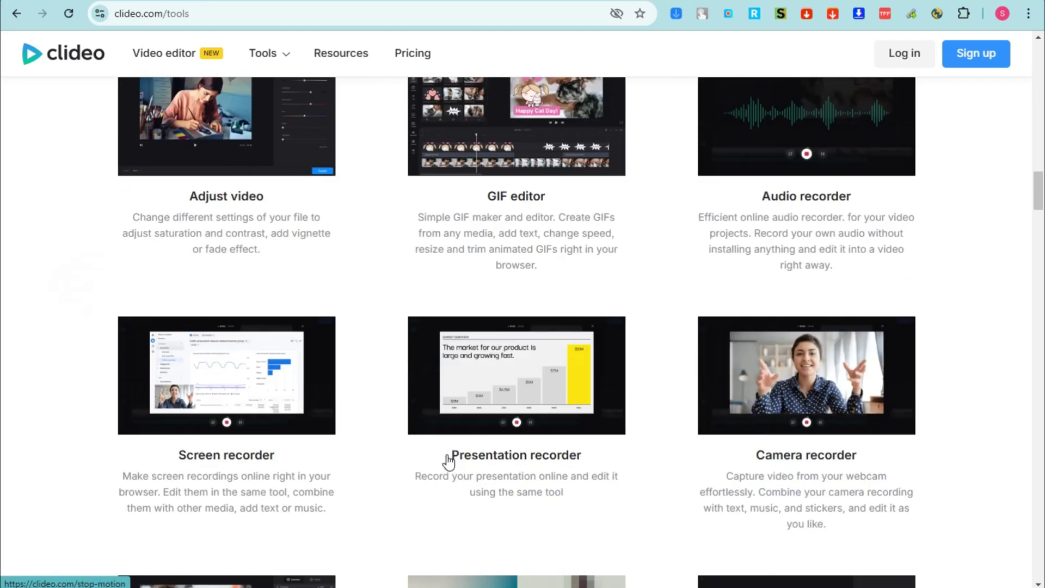
{"action": "scroll", "coordinate": [672, 445], "scroll_direction": "up", "scroll_amount": 18}
{"action": "scroll", "coordinate": [673, 447], "scroll_direction": "up", "scroll_amount": 20}
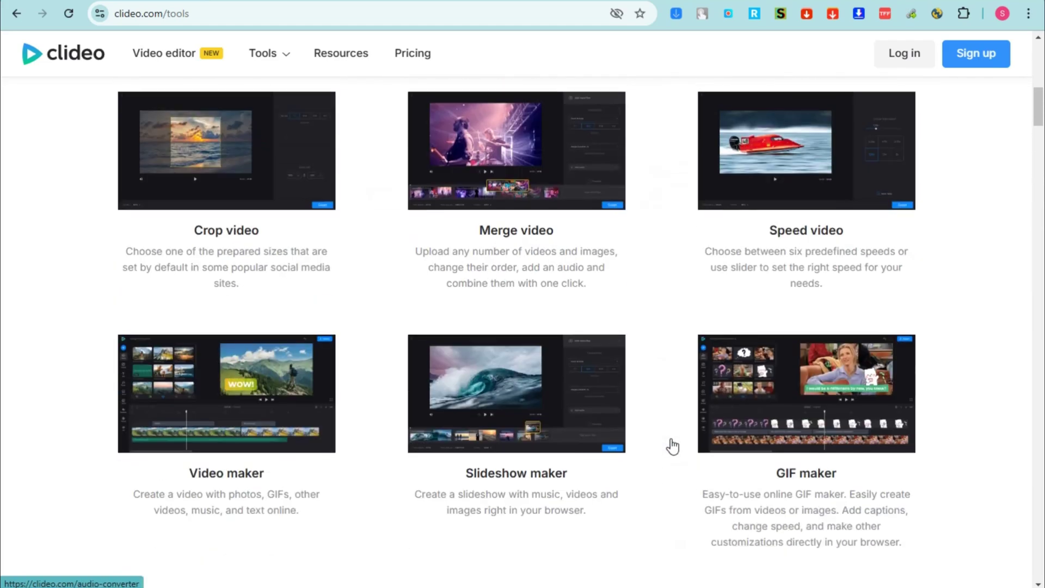
Step: Search the tools catalogue for "video"
{"action": "left_click", "coordinate": [506, 213]}
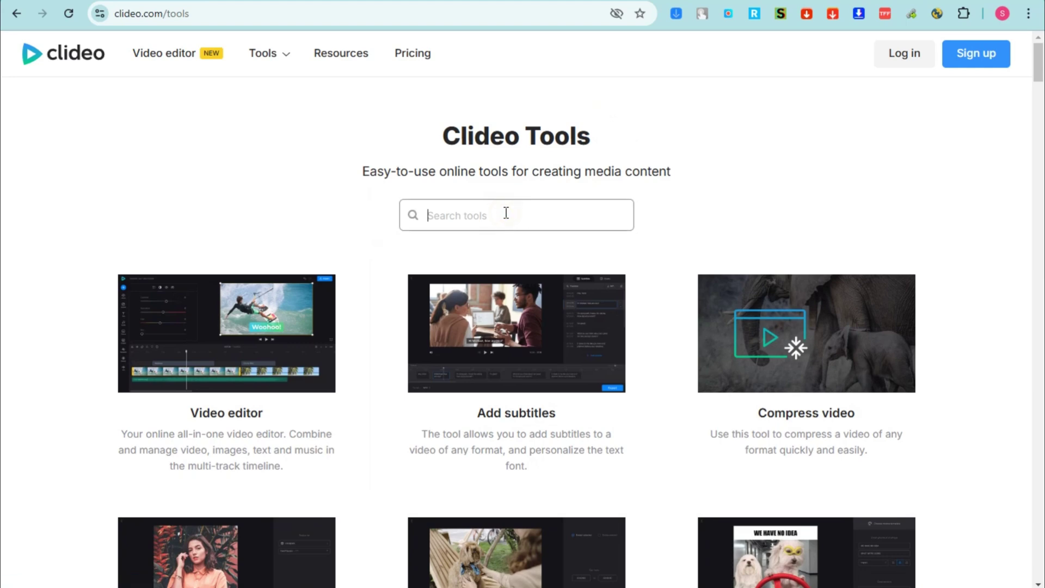
{"action": "type", "text": "video"}
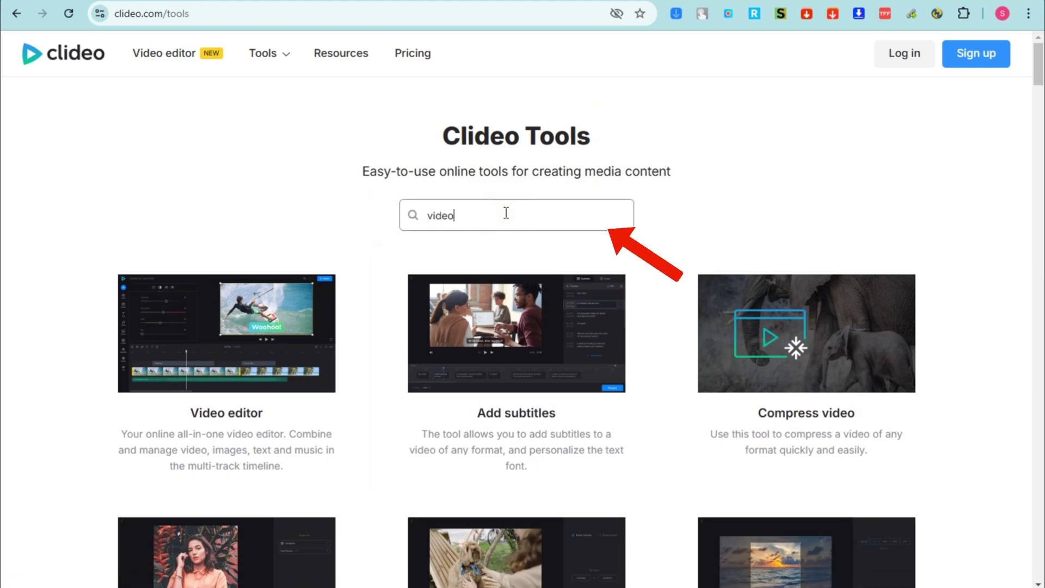
{"action": "right_click", "coordinate": [579, 218]}
{"action": "left_click", "coordinate": [464, 219]}
{"action": "scroll", "coordinate": [523, 294], "scroll_direction": "down", "scroll_amount": 1}
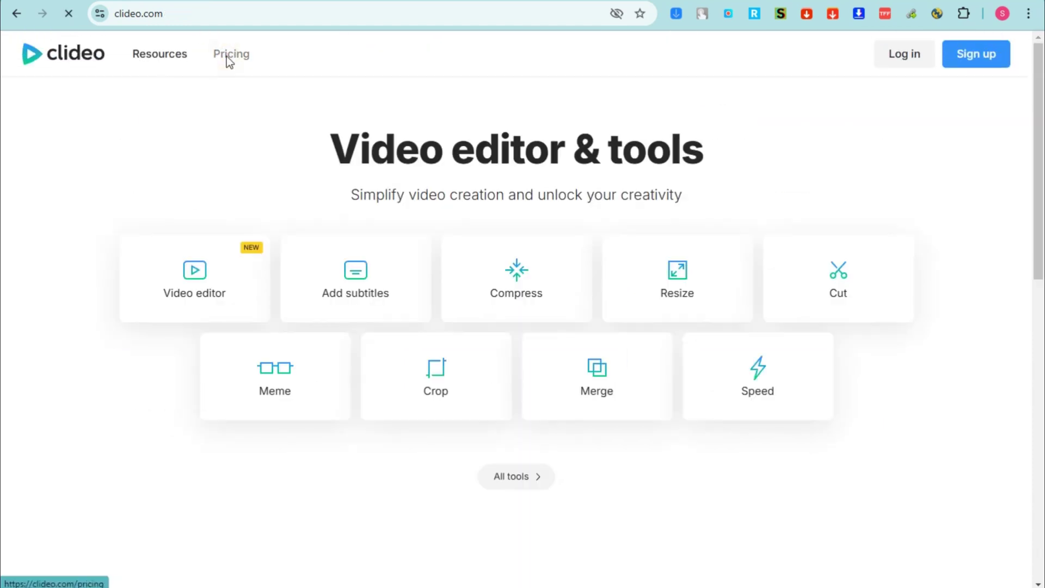
Step: Review the Monthly and Annual plans of Clideo Pro on the pricing page
{"action": "left_click", "coordinate": [226, 55]}
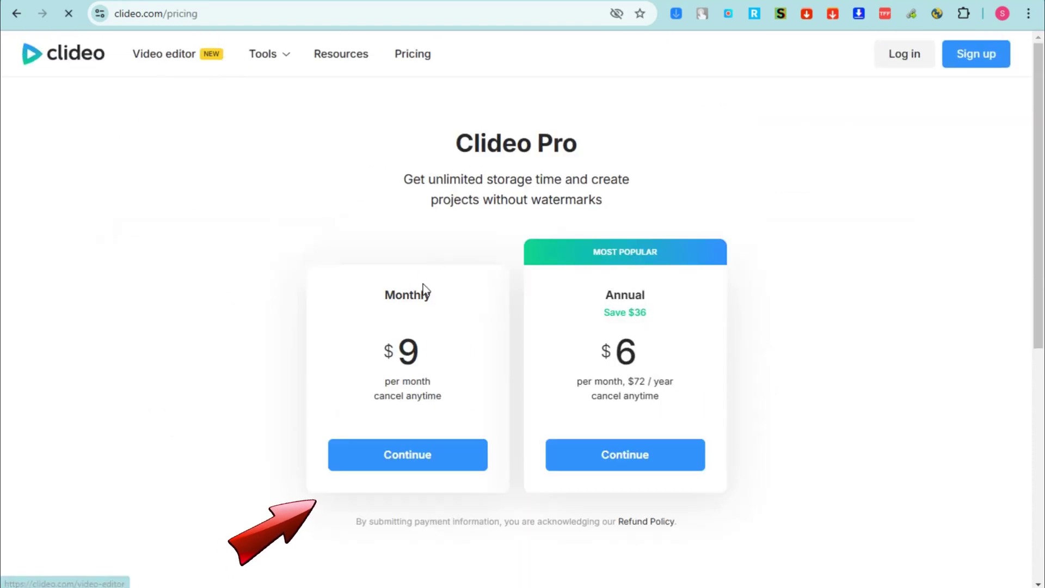
{"action": "left_click_drag", "start_coordinate": [384, 294], "coordinate": [443, 293]}
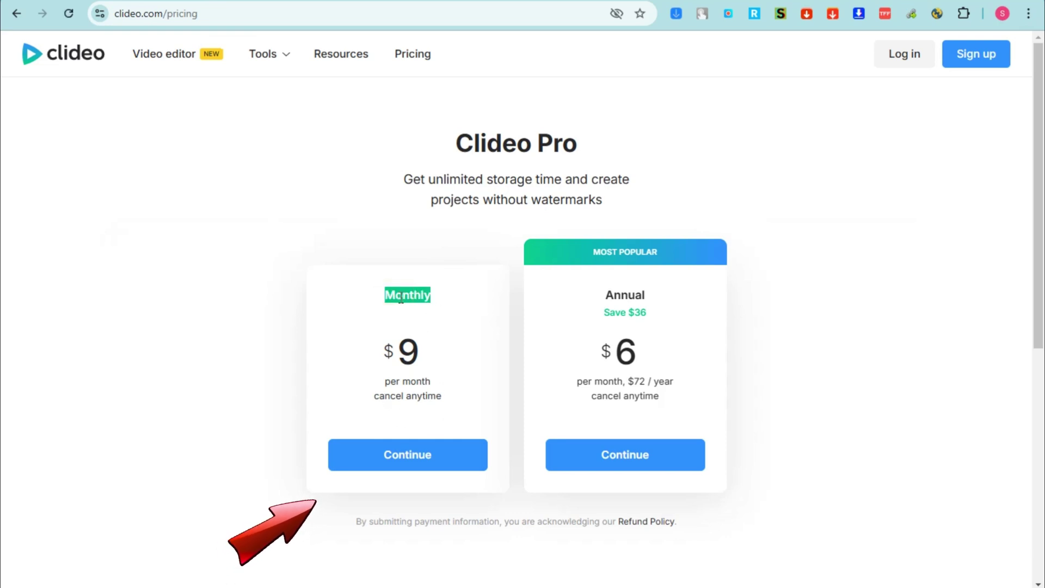
{"action": "left_click", "coordinate": [610, 293]}
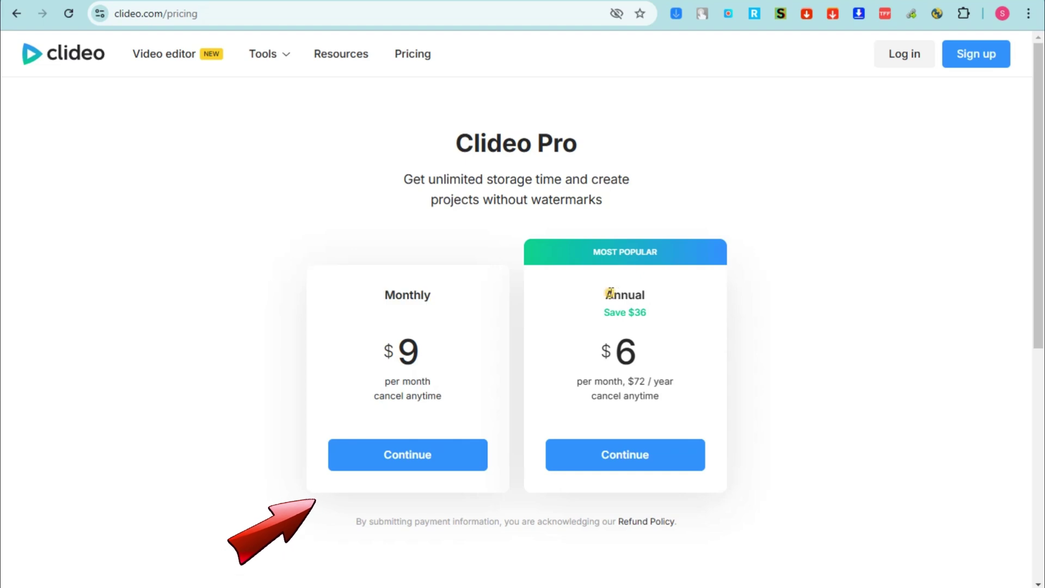
{"action": "left_click_drag", "start_coordinate": [610, 293], "coordinate": [646, 294]}
{"action": "scroll", "coordinate": [637, 418], "scroll_direction": "down", "scroll_amount": 8}
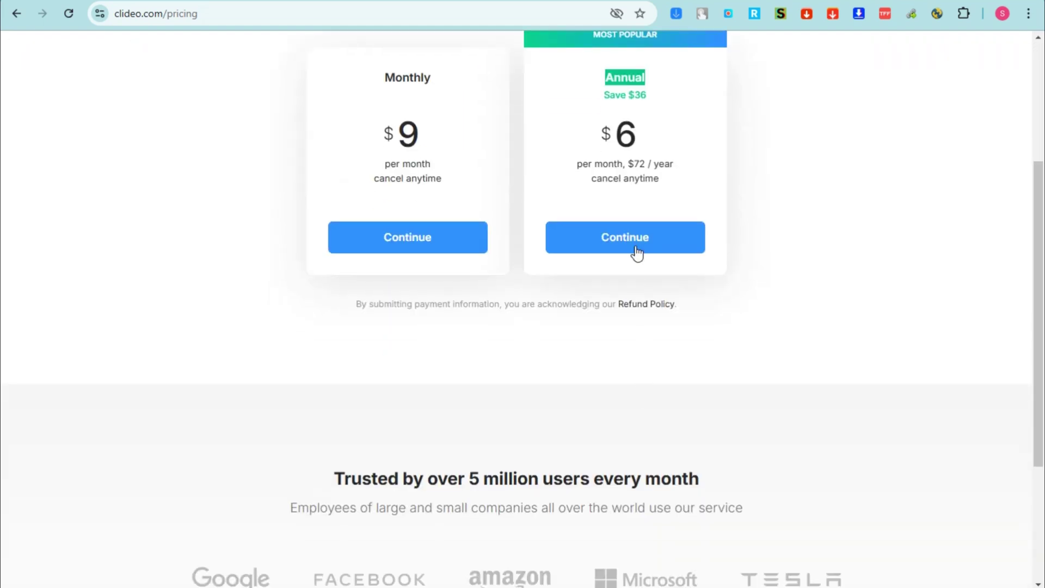
{"action": "scroll", "coordinate": [706, 406], "scroll_direction": "up", "scroll_amount": 8}
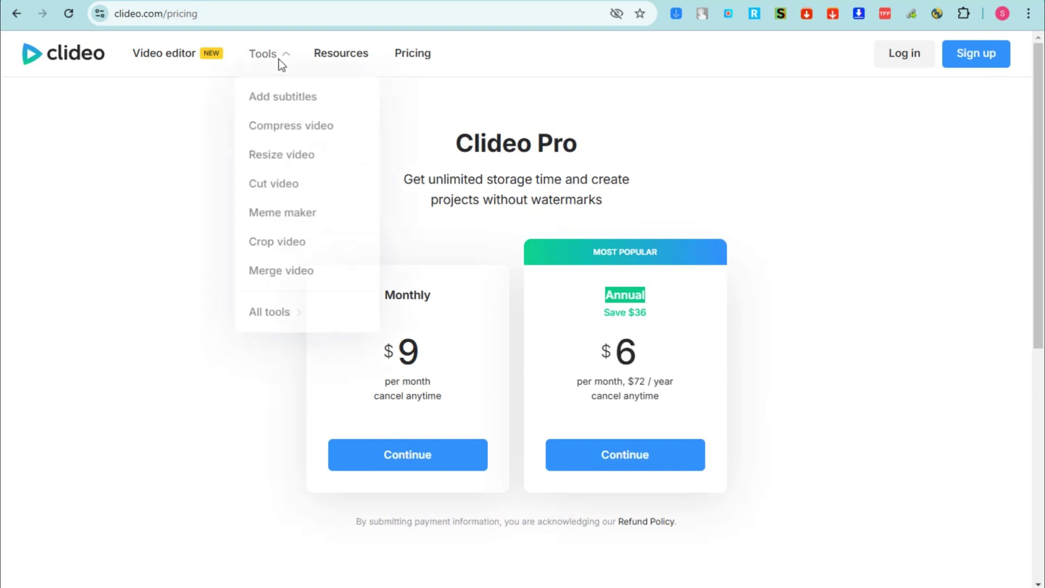
Step: Check the list of available tools and look through the how-to articles on the Resources page
{"action": "left_click", "coordinate": [278, 54]}
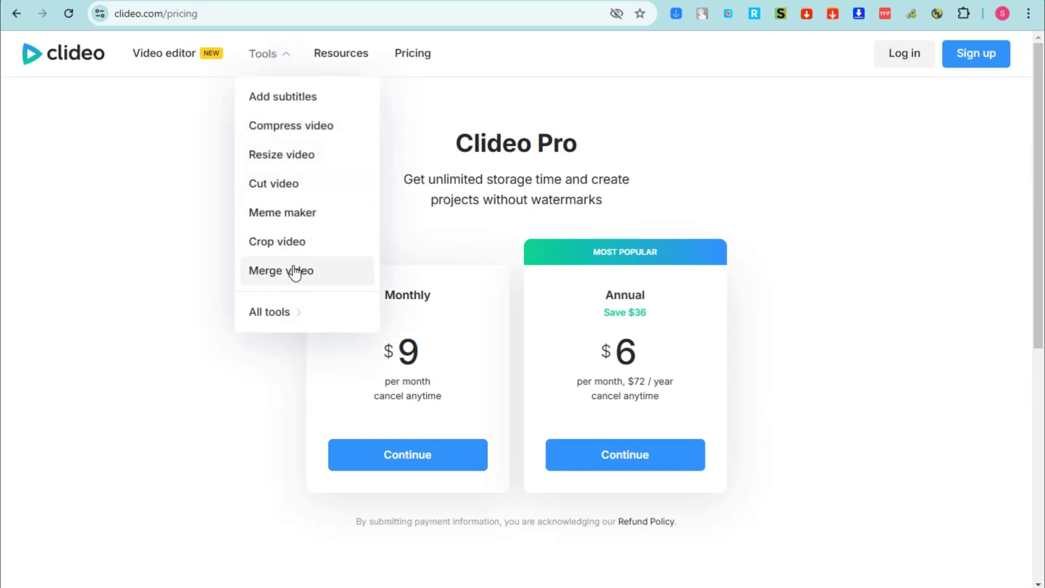
{"action": "left_click", "coordinate": [353, 61]}
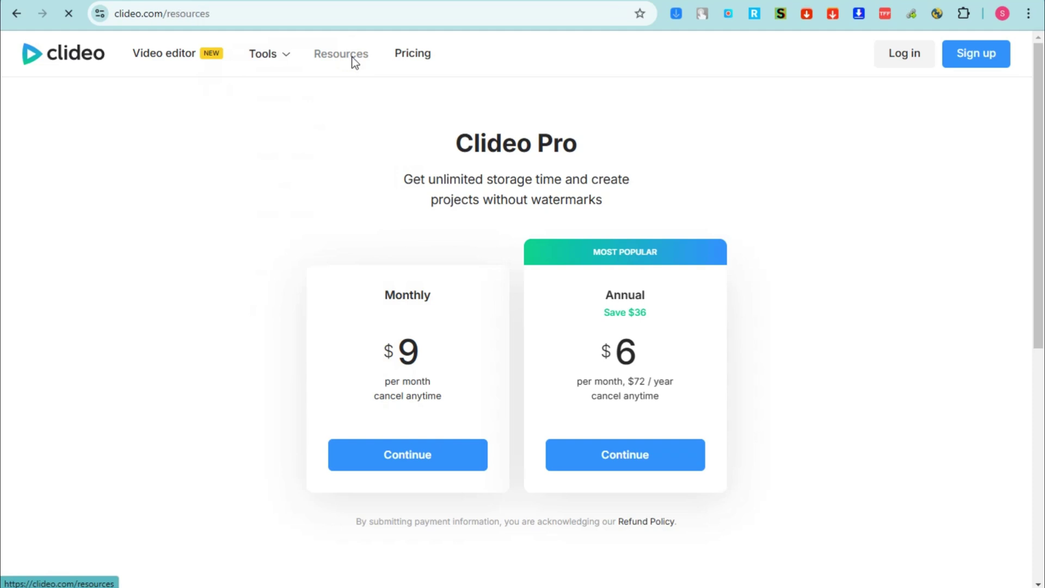
{"action": "scroll", "coordinate": [750, 327], "scroll_direction": "down", "scroll_amount": 5}
{"action": "scroll", "coordinate": [750, 327], "scroll_direction": "down", "scroll_amount": 15}
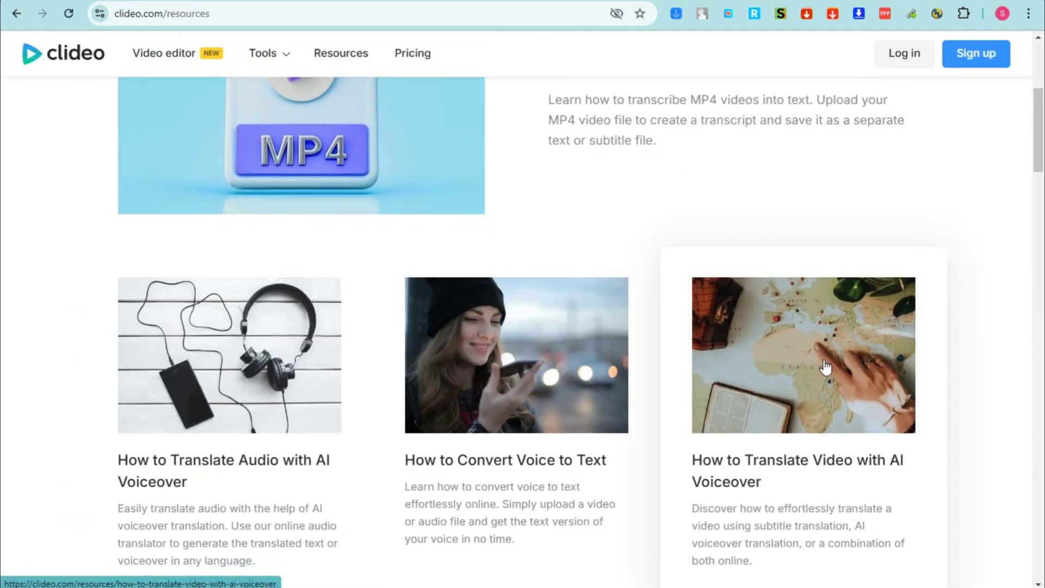
{"action": "scroll", "coordinate": [843, 420], "scroll_direction": "down", "scroll_amount": 8}
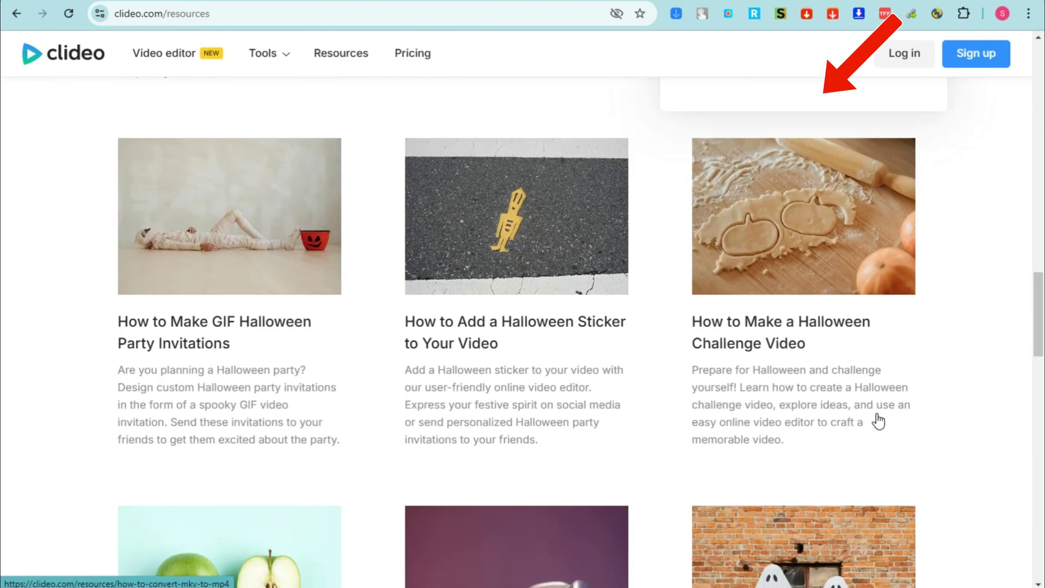
{"action": "scroll", "coordinate": [479, 327], "scroll_direction": "up", "scroll_amount": 12}
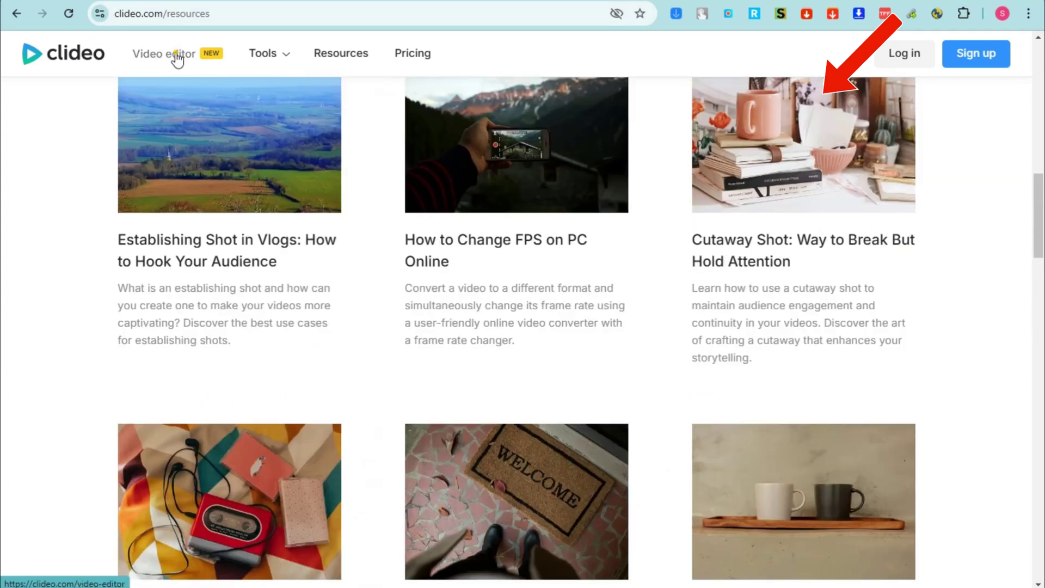
Step: Start a project in the online video editor with the 9790420-uhd video and select its clip on the timeline
{"action": "left_click", "coordinate": [177, 58]}
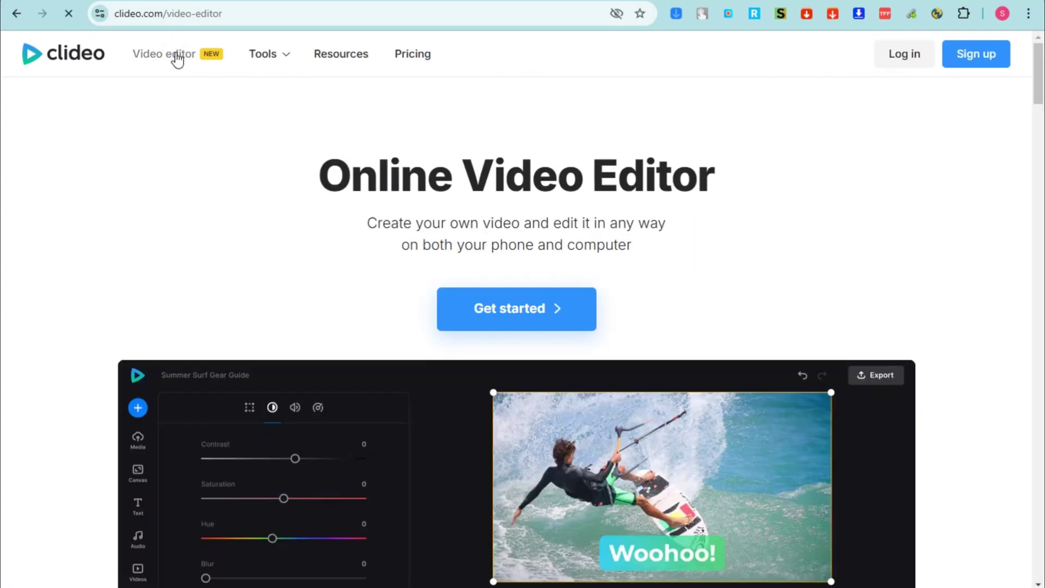
{"action": "left_click", "coordinate": [536, 310]}
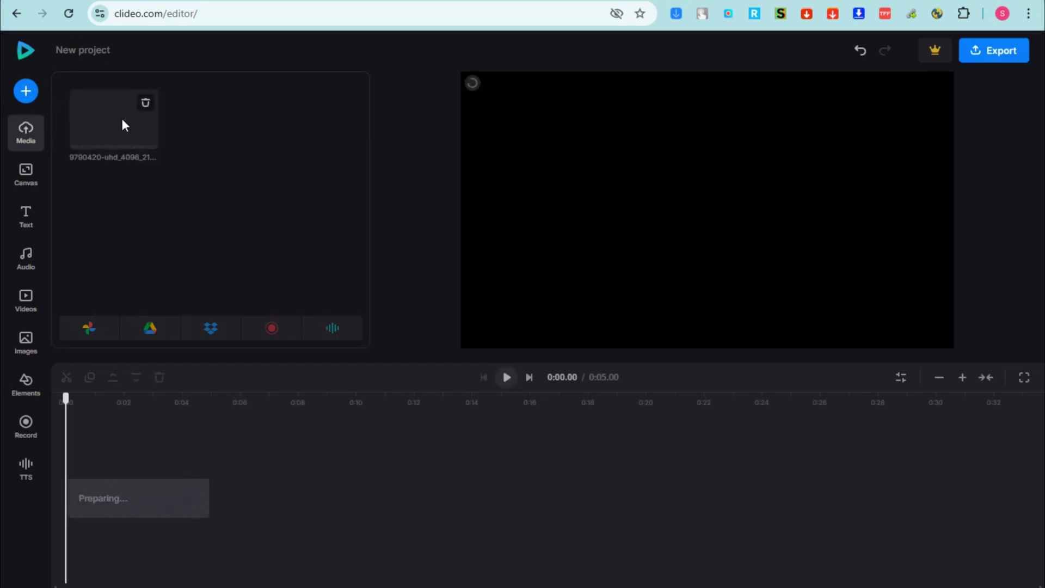
{"action": "left_click", "coordinate": [140, 515]}
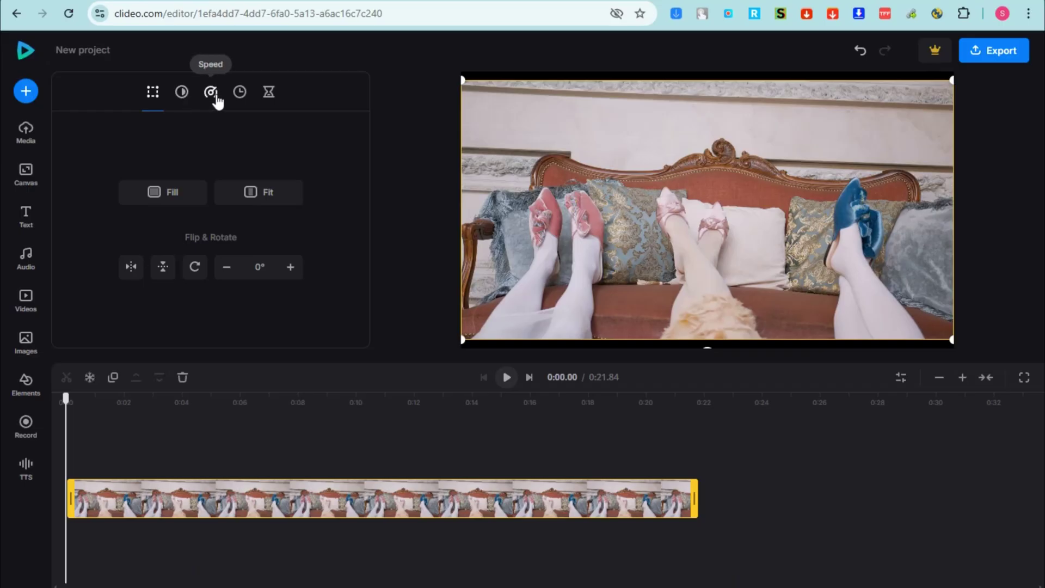
Step: Try the Fill and Fit sizing on the selected clip, and flip it horizontally and vertically and back
{"action": "left_click", "coordinate": [164, 199]}
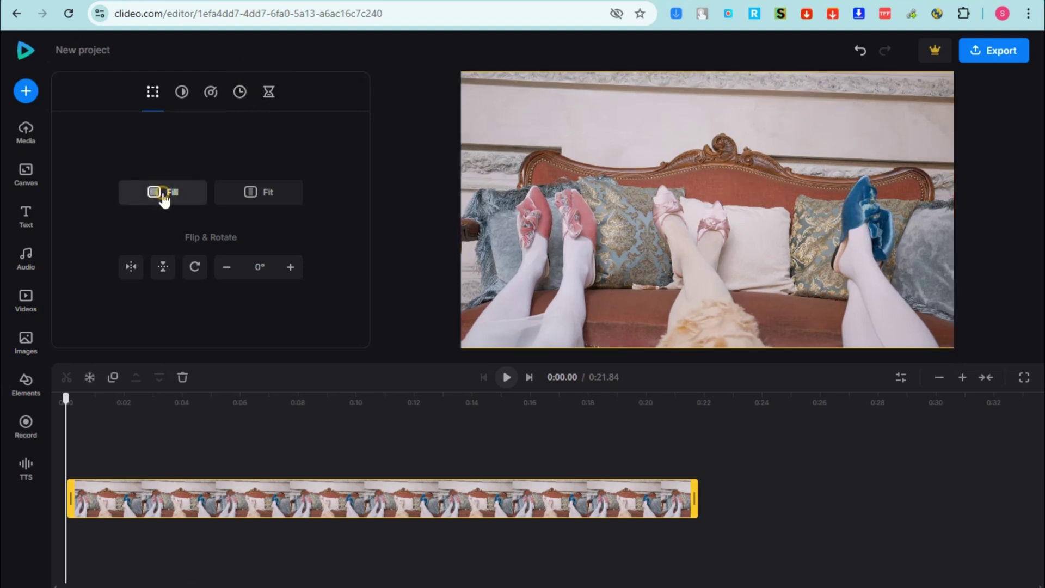
{"action": "left_click", "coordinate": [251, 199]}
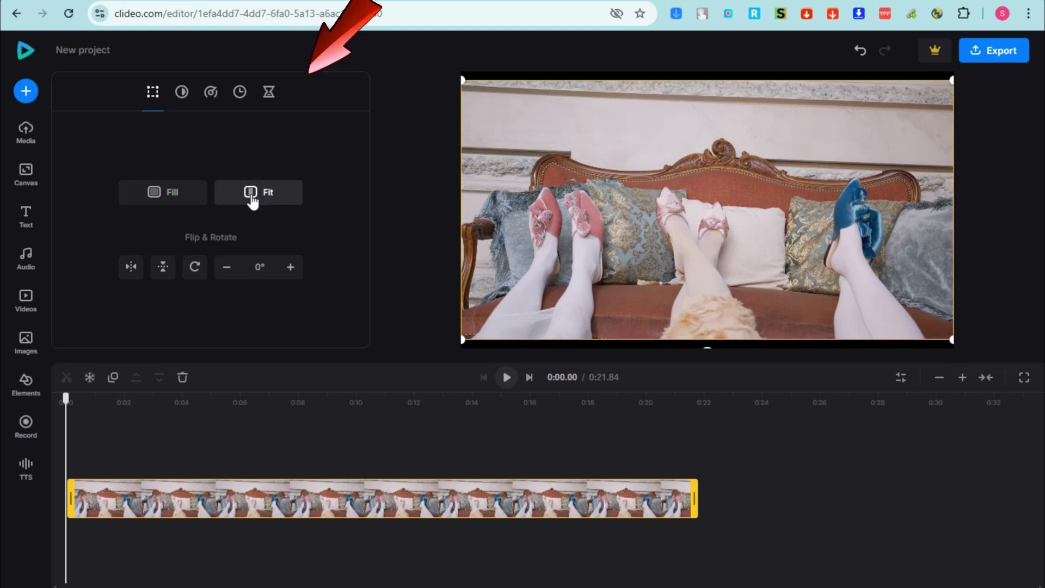
{"action": "left_click", "coordinate": [132, 269]}
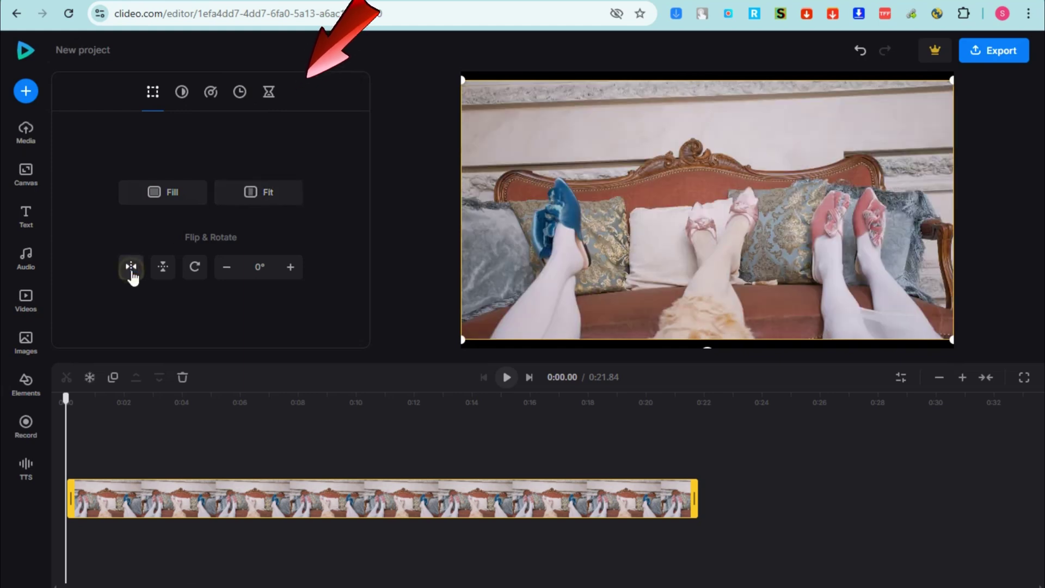
{"action": "left_click", "coordinate": [131, 270]}
{"action": "left_click", "coordinate": [165, 270]}
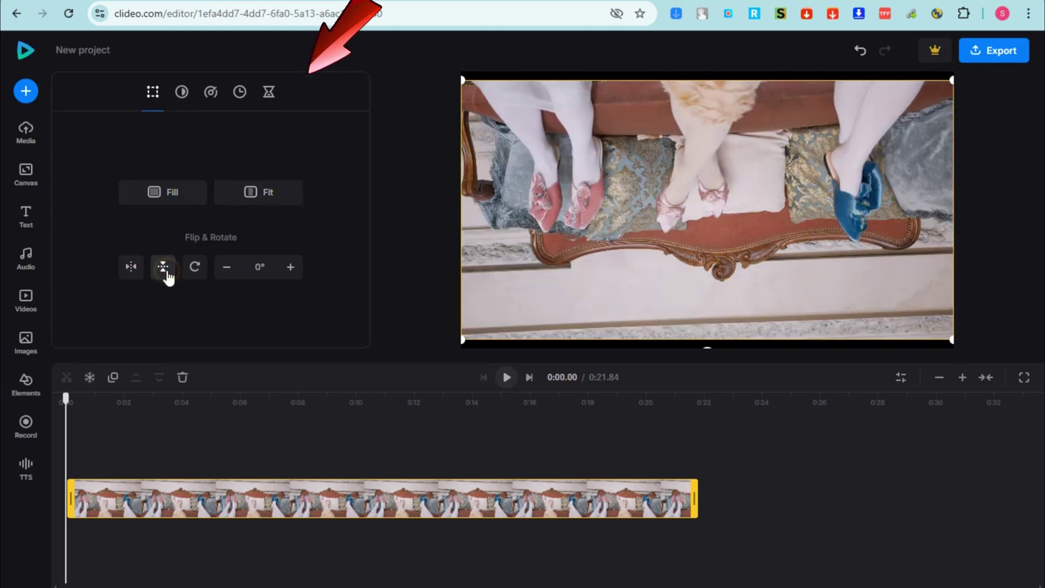
{"action": "left_click", "coordinate": [165, 272]}
Step: Try rotating the selected clip through a full turn in 90° steps, and tilt it by 5° and back
{"action": "left_click", "coordinate": [199, 268]}
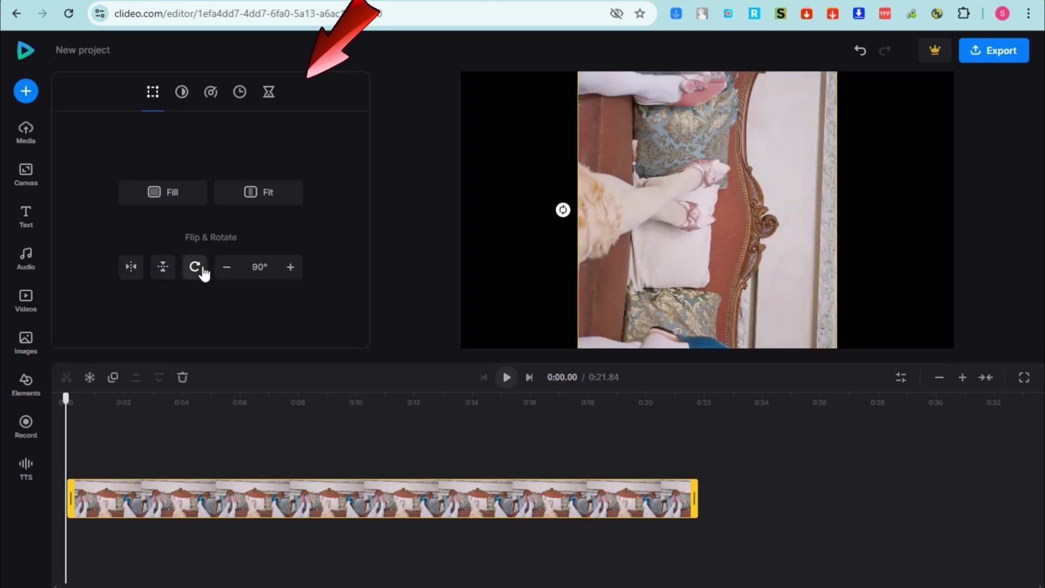
{"action": "left_click", "coordinate": [198, 269]}
{"action": "left_click", "coordinate": [198, 269]}
{"action": "left_click", "coordinate": [198, 269]}
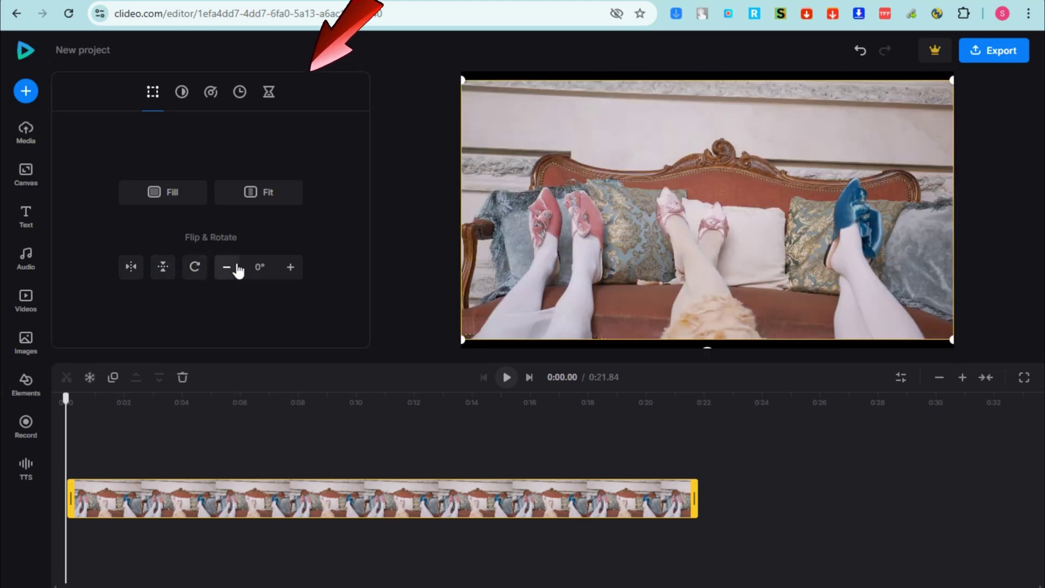
{"action": "left_click", "coordinate": [291, 271]}
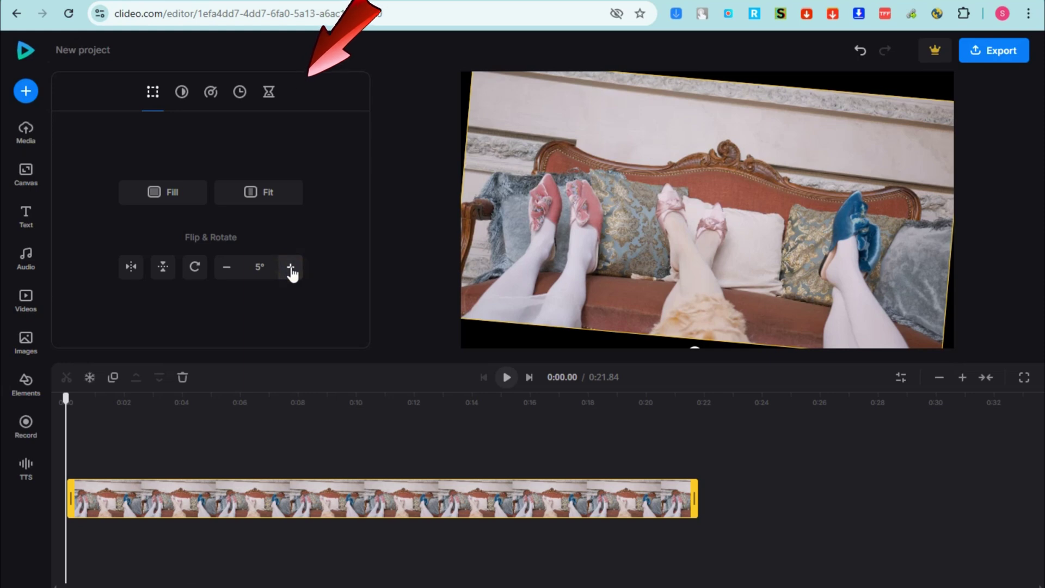
{"action": "left_click", "coordinate": [228, 270]}
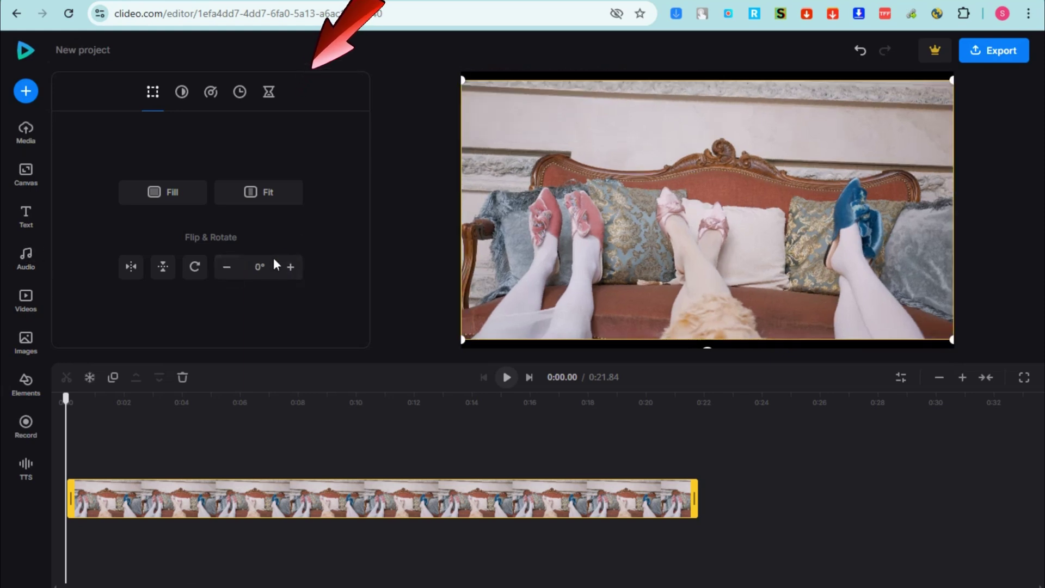
Step: Add the 4727641-uhd video after the first clip and show the project's uploaded media
{"action": "left_click", "coordinate": [33, 96]}
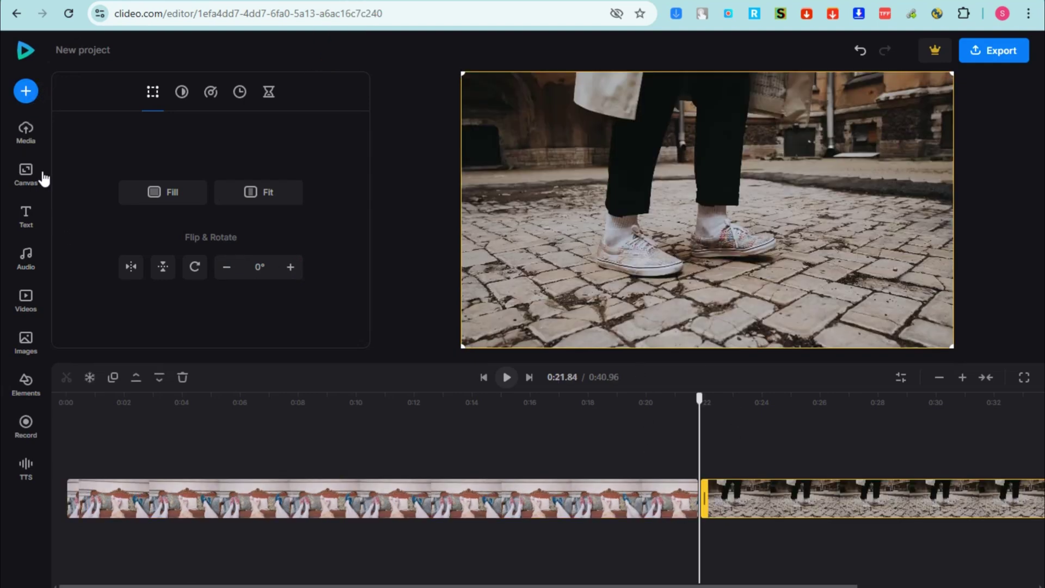
{"action": "left_click", "coordinate": [34, 138]}
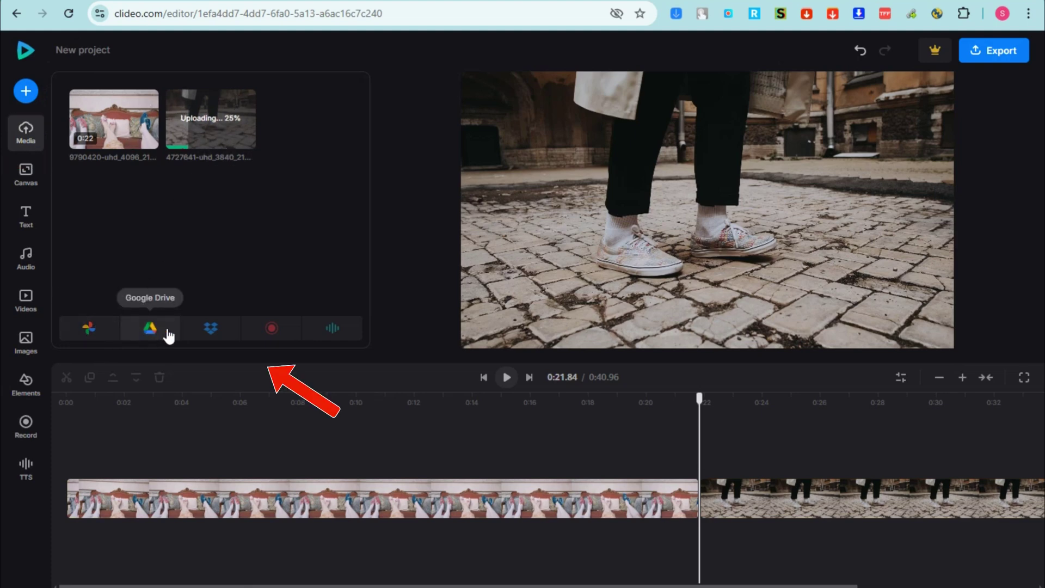
Step: Resize the project canvas to the YouTube 16:9 preset
{"action": "left_click", "coordinate": [26, 175]}
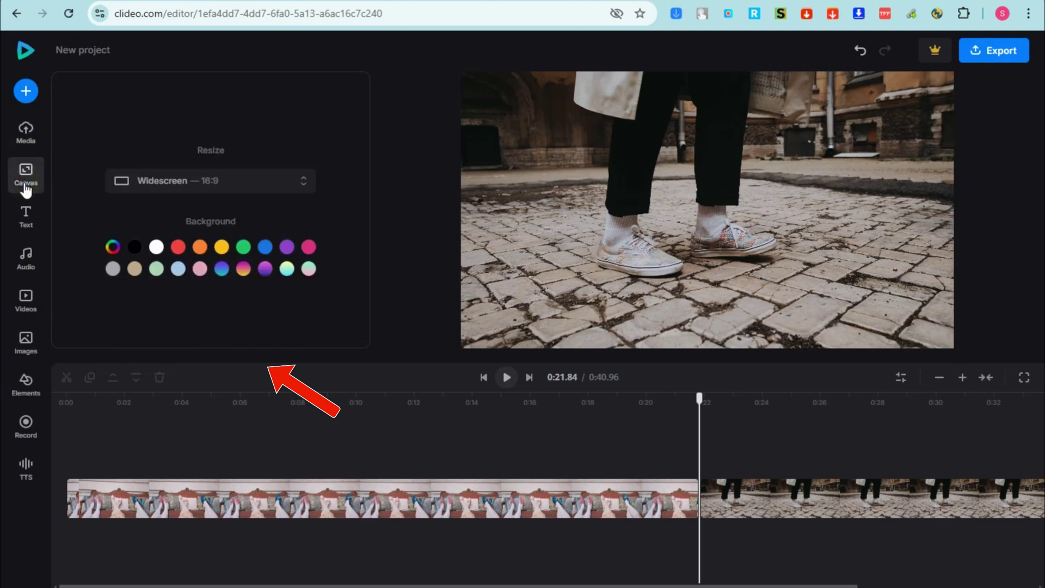
{"action": "left_click", "coordinate": [305, 181]}
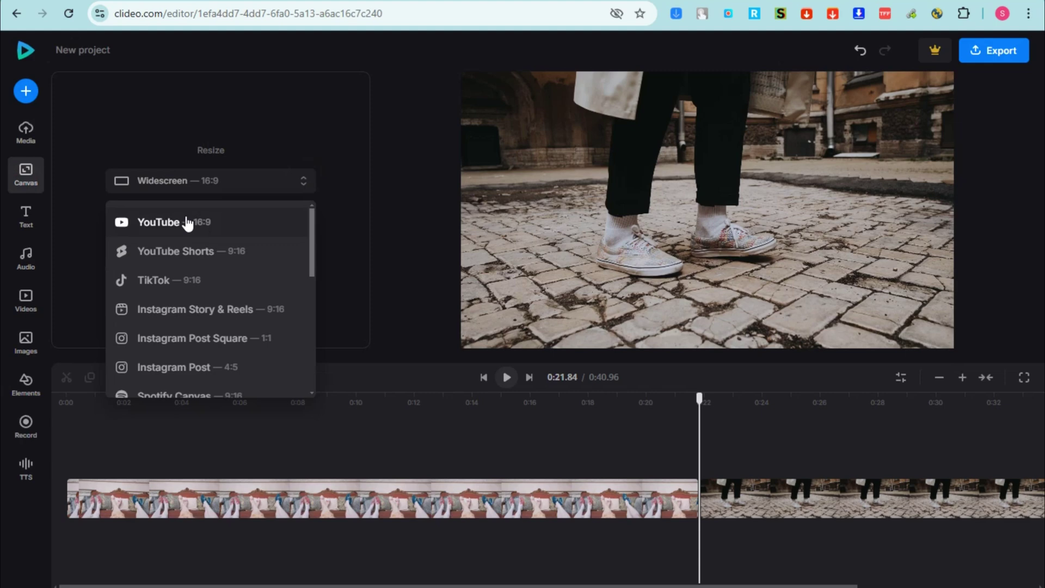
{"action": "left_click", "coordinate": [187, 223]}
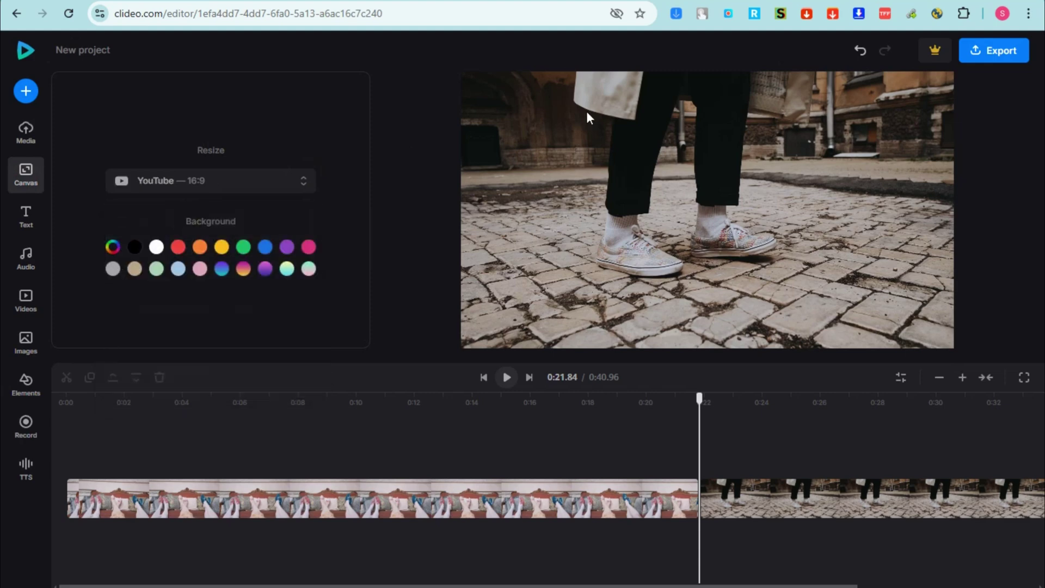
Step: Try the YouTube Shorts 9:16, TikTok 9:16, Instagram Story & Reels 9:16 and Instagram Post Square 1:1 canvas presets
{"action": "left_click", "coordinate": [212, 188]}
{"action": "left_click", "coordinate": [187, 247]}
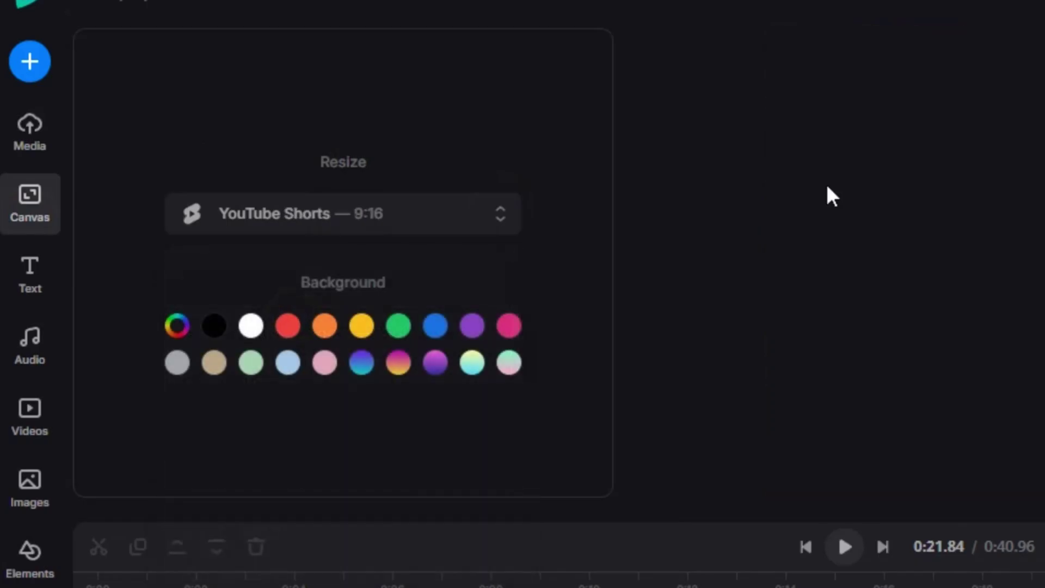
{"action": "left_click", "coordinate": [430, 213]}
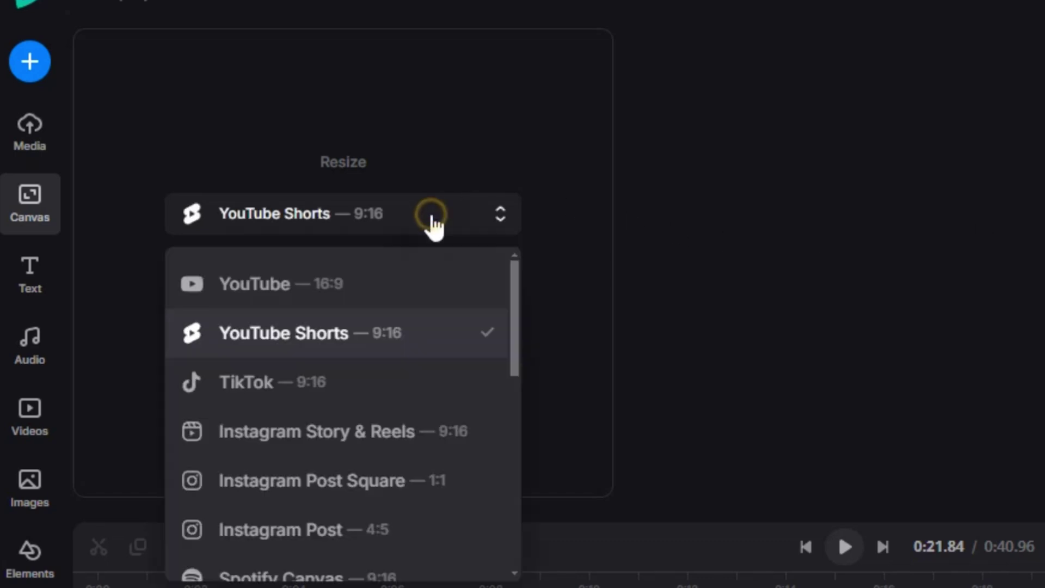
{"action": "left_click", "coordinate": [269, 381]}
{"action": "left_click", "coordinate": [302, 226]}
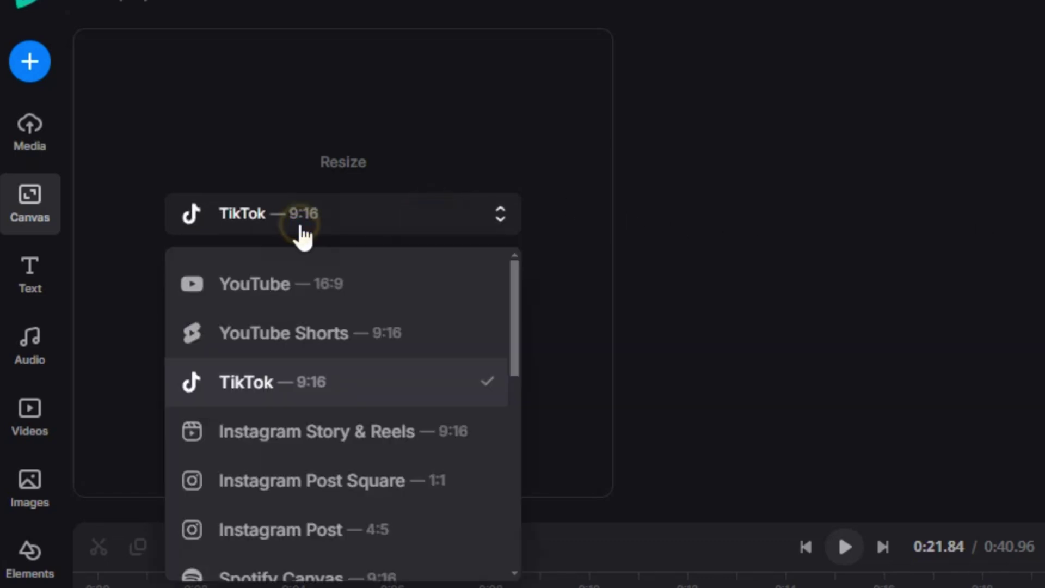
{"action": "left_click", "coordinate": [314, 436]}
{"action": "left_click", "coordinate": [343, 211]}
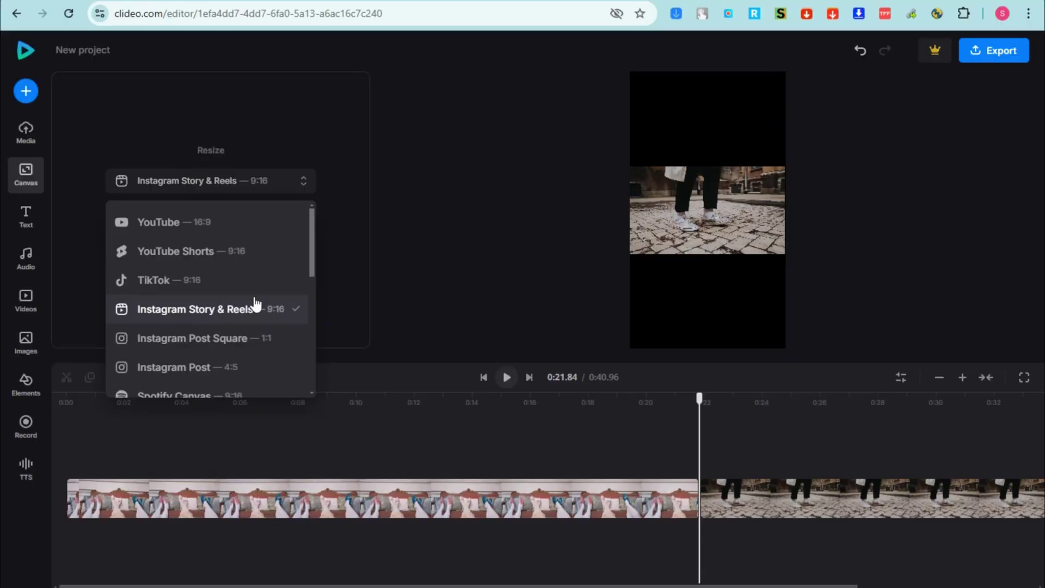
{"action": "left_click", "coordinate": [409, 485]}
Step: Try the Instagram Post 4:5, Spotify Canvas 9:16 and Facebook Story 9:16 presets for the canvas
{"action": "left_click", "coordinate": [205, 188]}
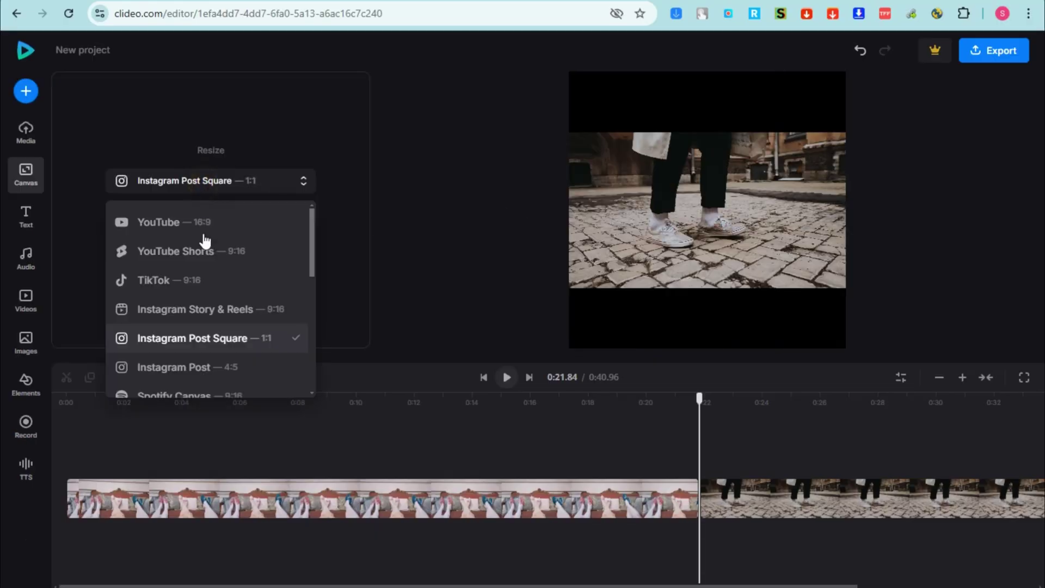
{"action": "left_click", "coordinate": [204, 366]}
{"action": "left_click", "coordinate": [219, 181]}
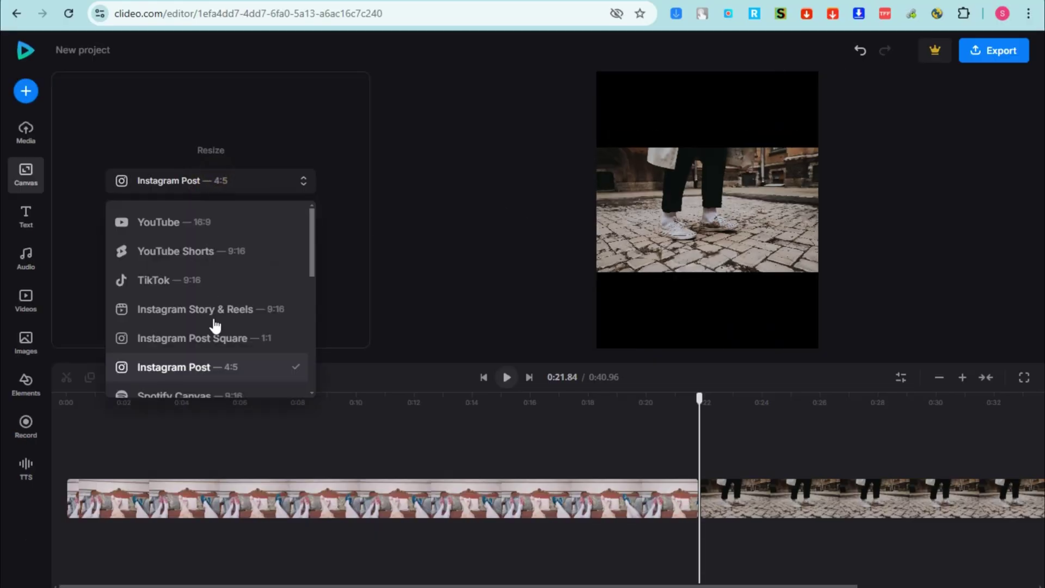
{"action": "scroll", "coordinate": [214, 324], "scroll_direction": "down", "scroll_amount": 3}
{"action": "left_click", "coordinate": [191, 256]}
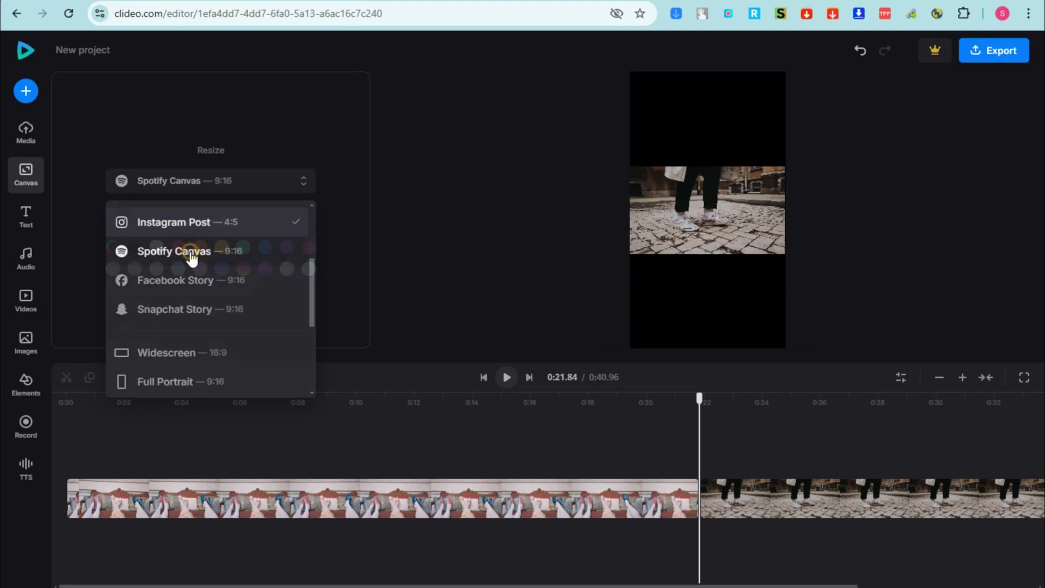
{"action": "left_click", "coordinate": [190, 184]}
{"action": "scroll", "coordinate": [186, 338], "scroll_direction": "down", "scroll_amount": 3}
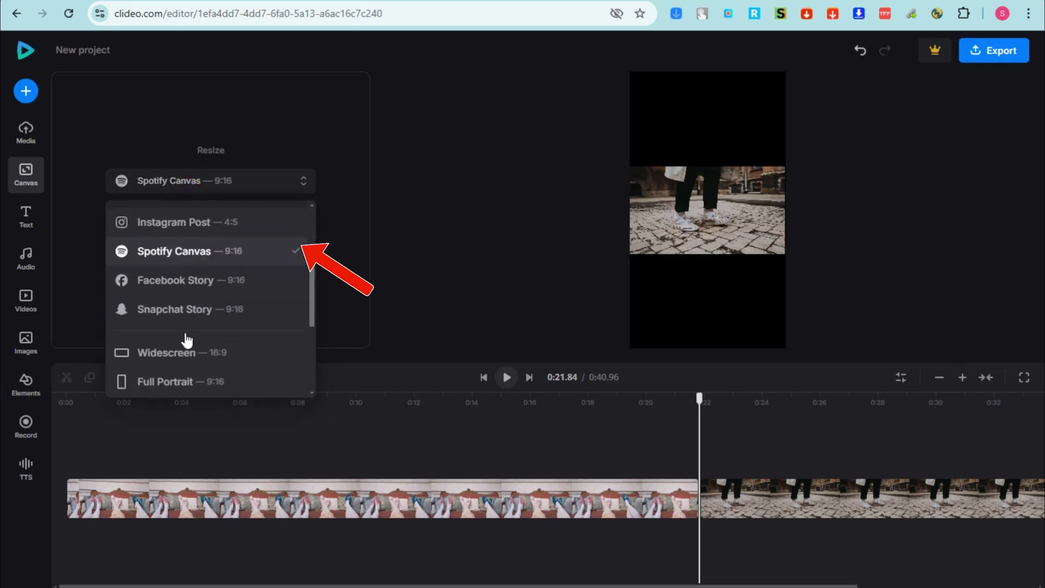
{"action": "left_click", "coordinate": [181, 289]}
Step: Look through the remaining canvas presets and resize the project to Widescreen 16:9
{"action": "left_click", "coordinate": [194, 189]}
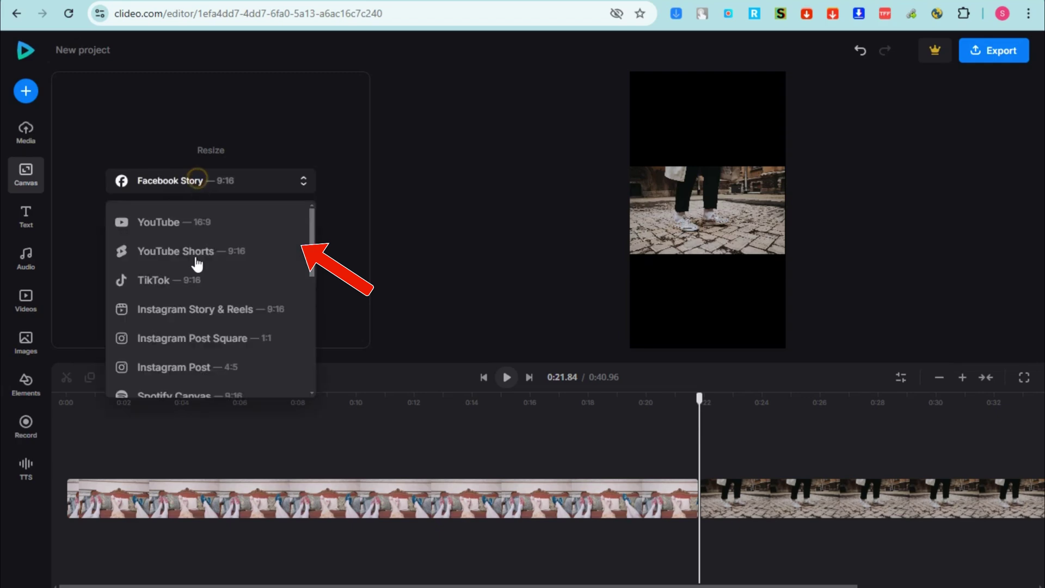
{"action": "scroll", "coordinate": [198, 327], "scroll_direction": "down", "scroll_amount": 6}
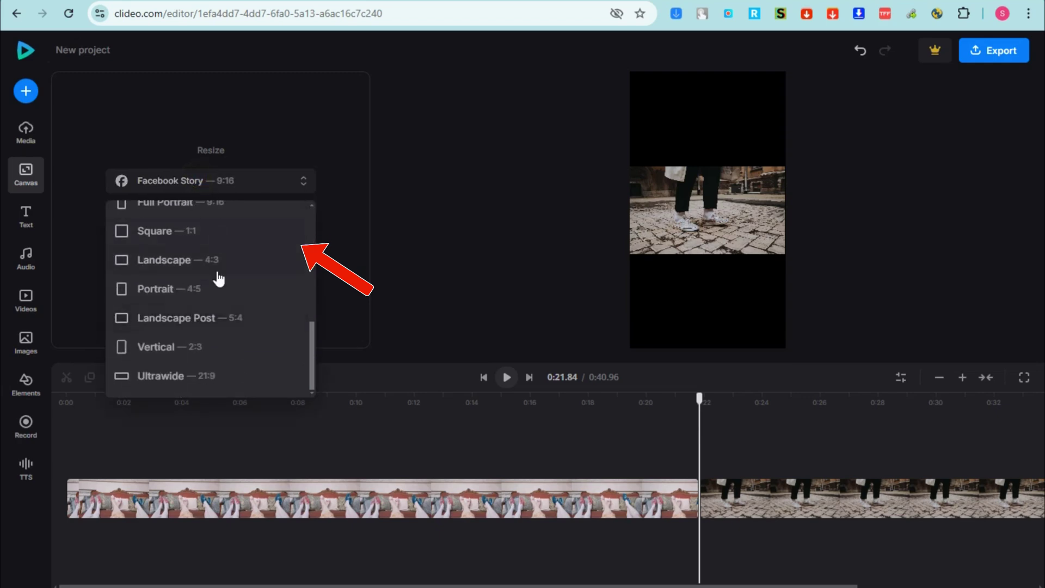
{"action": "scroll", "coordinate": [228, 333], "scroll_direction": "up", "scroll_amount": 4}
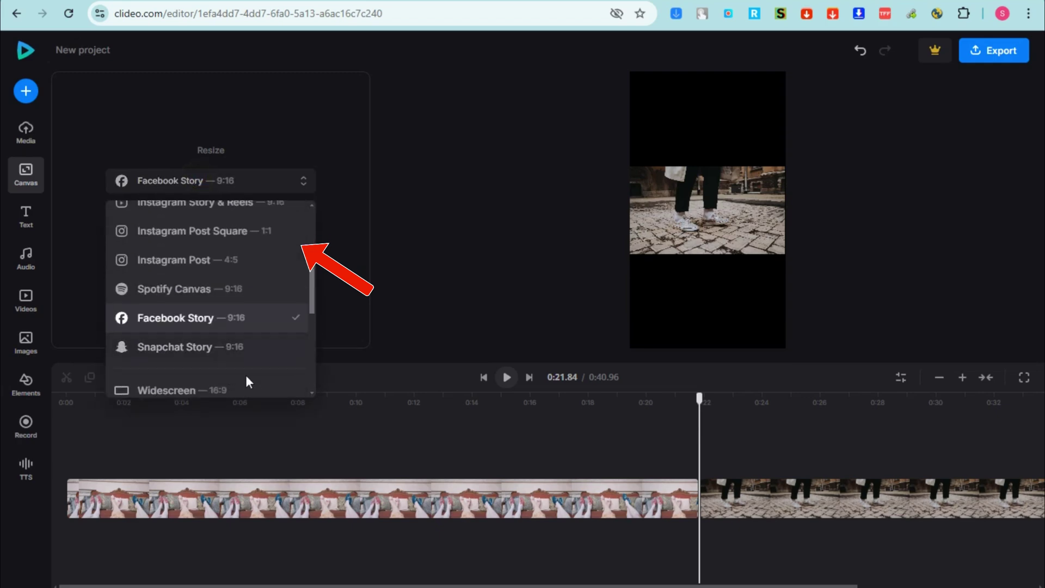
{"action": "scroll", "coordinate": [245, 365], "scroll_direction": "down", "scroll_amount": 2}
{"action": "left_click", "coordinate": [216, 325]}
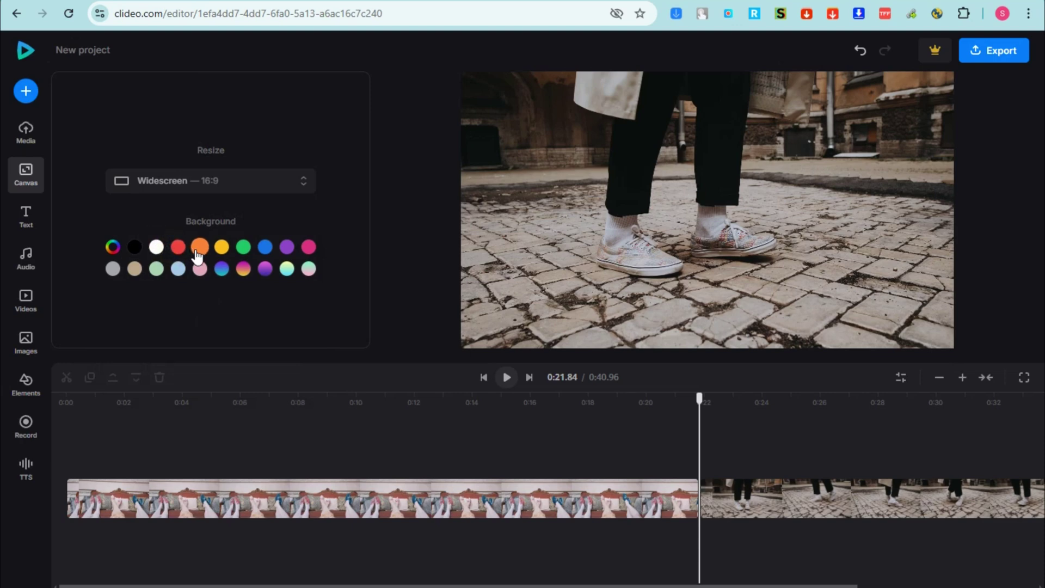
Step: Shrink and re-centre the second clip on the canvas, and change the canvas background to the pink-to-purple gradient
{"action": "left_click", "coordinate": [604, 135]}
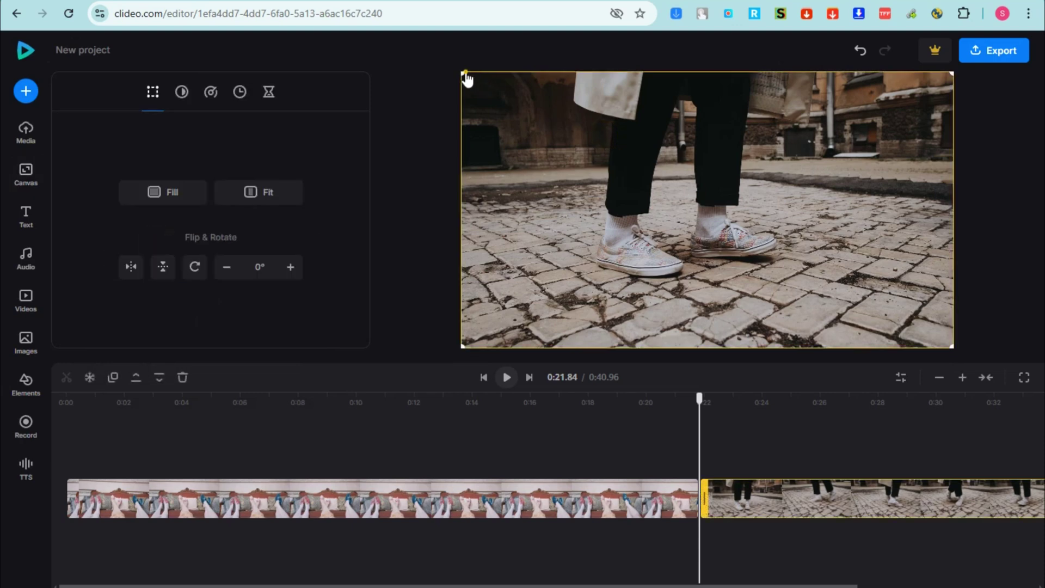
{"action": "left_click_drag", "start_coordinate": [467, 79], "coordinate": [520, 102]}
{"action": "left_click_drag", "start_coordinate": [628, 180], "coordinate": [621, 171]}
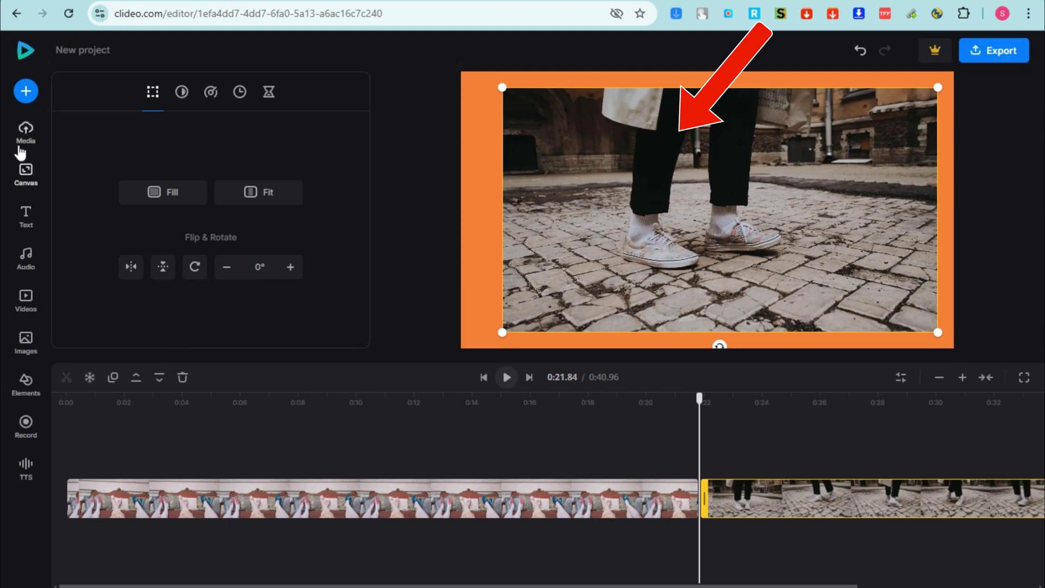
{"action": "left_click", "coordinate": [27, 179]}
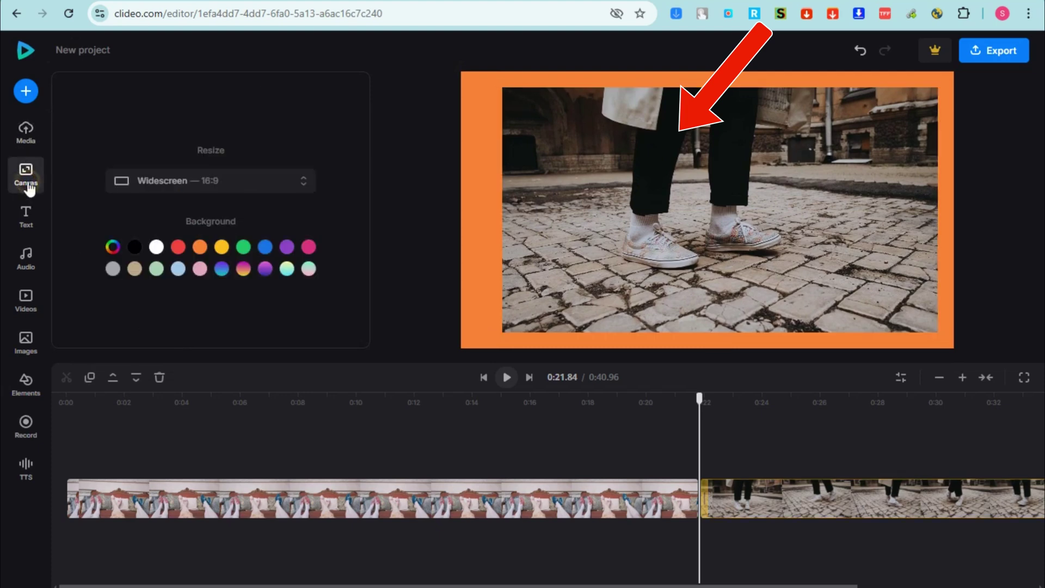
{"action": "left_click", "coordinate": [266, 272]}
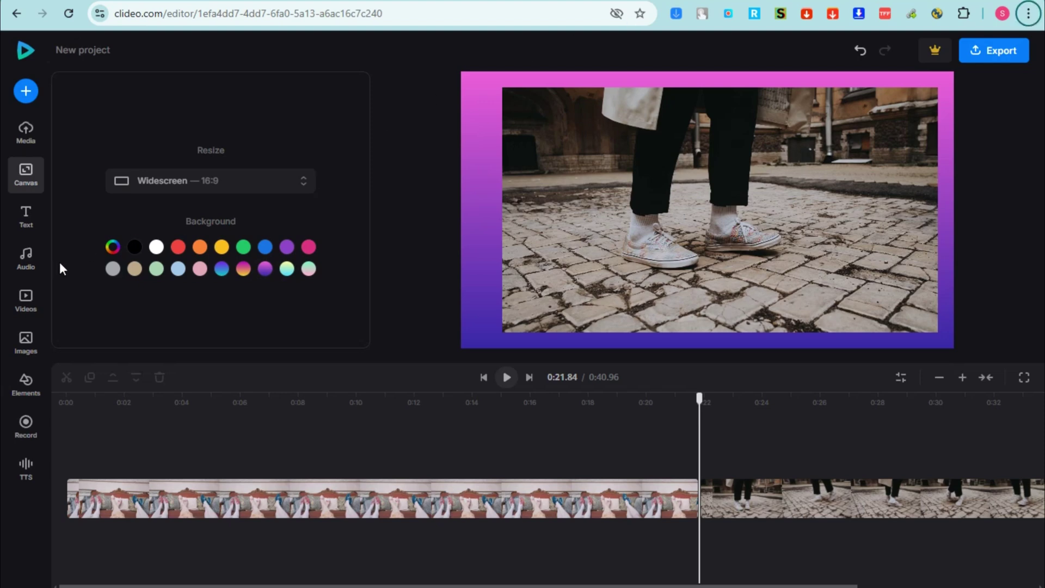
Step: Add a Title text overlay at the start of the second clip and select it for editing
{"action": "left_click", "coordinate": [26, 218]}
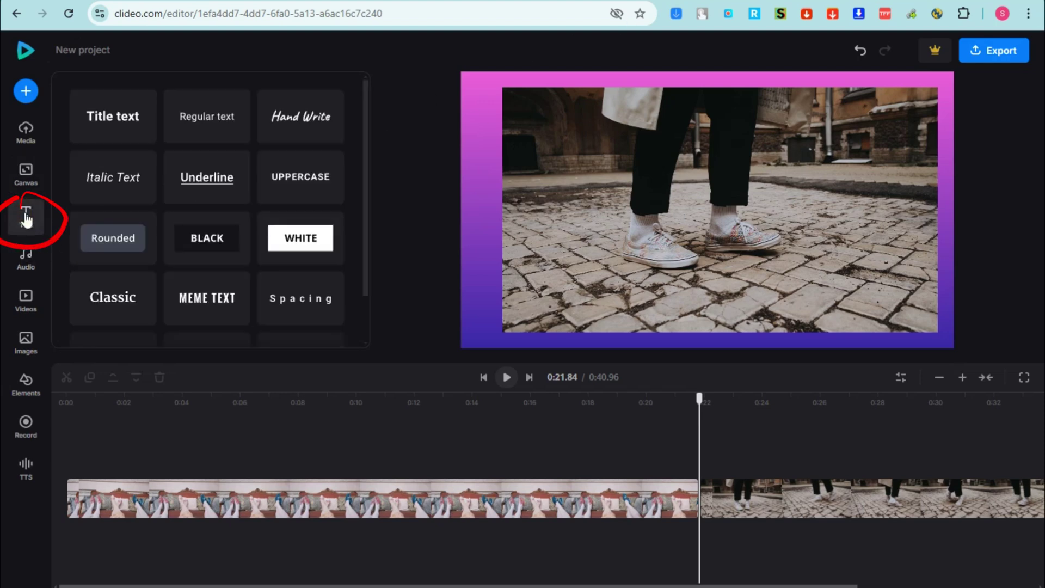
{"action": "left_click", "coordinate": [113, 126]}
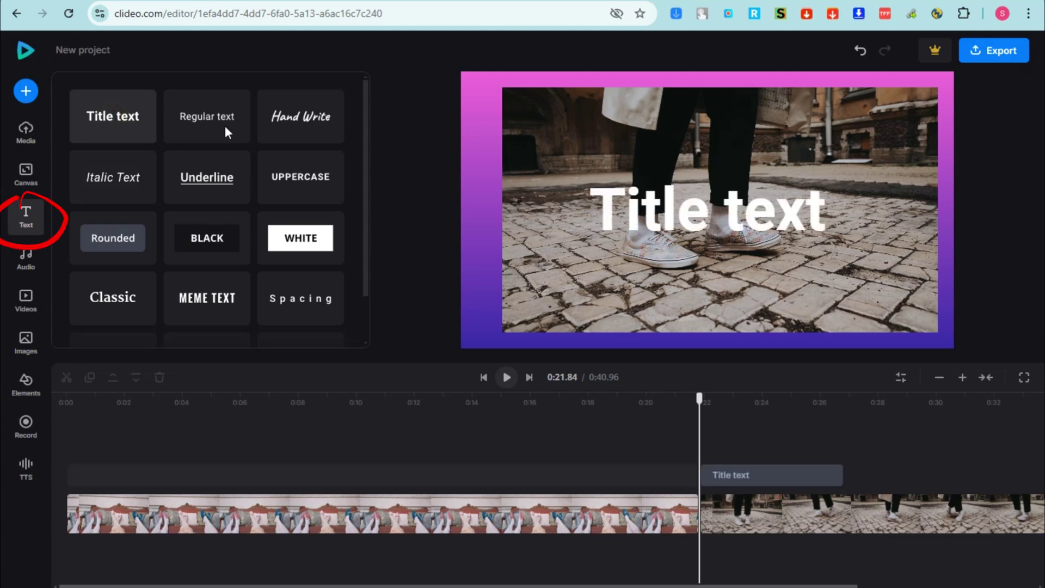
{"action": "left_click", "coordinate": [646, 217]}
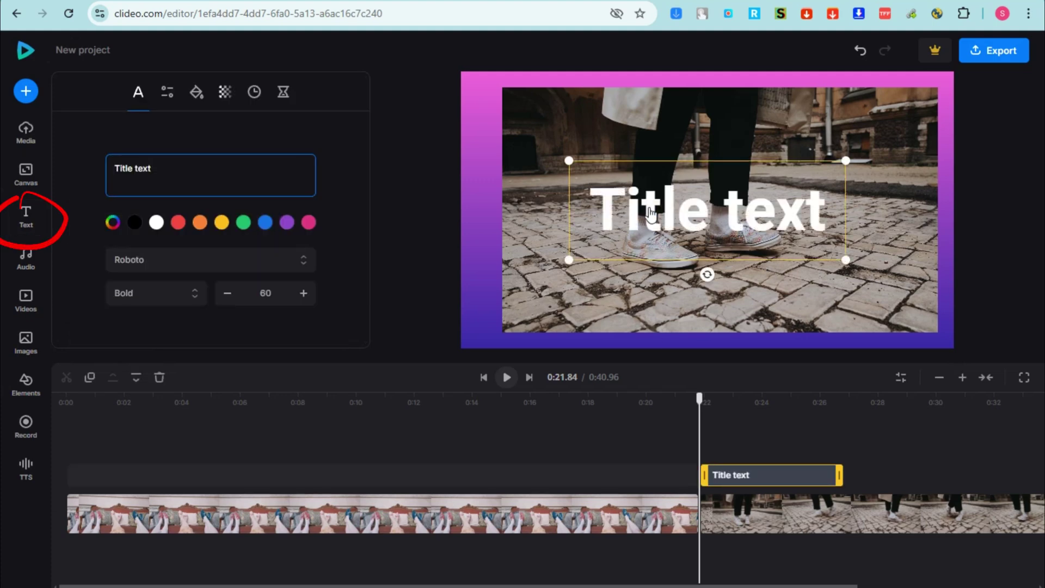
{"action": "left_click", "coordinate": [693, 217]}
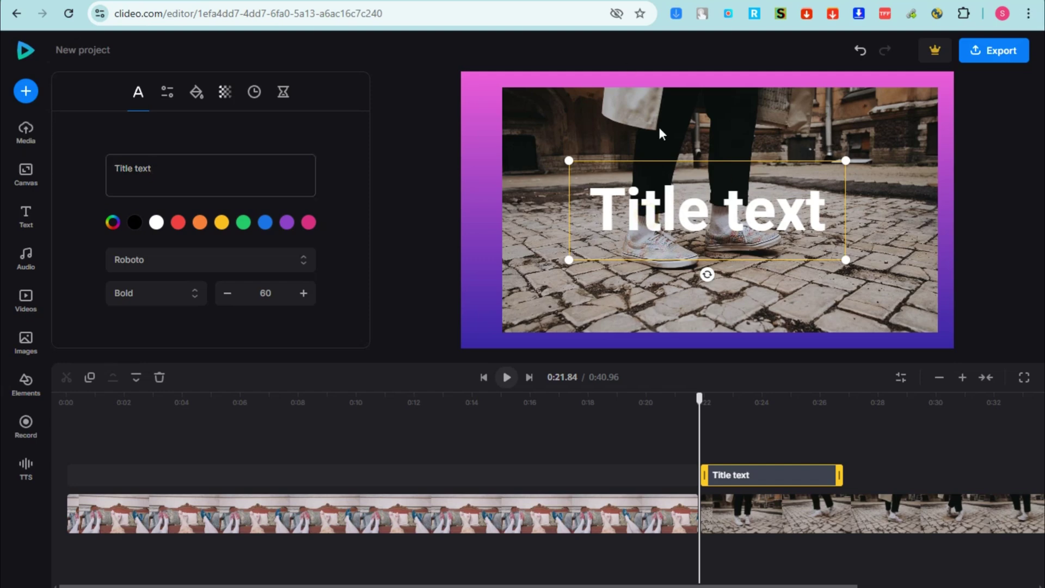
{"action": "left_click", "coordinate": [656, 193]}
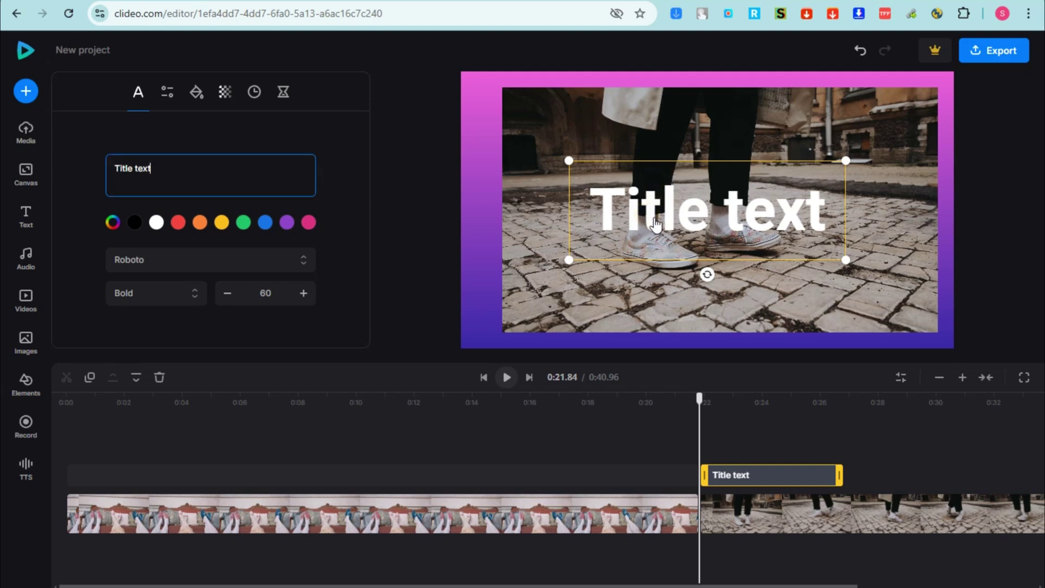
Step: Add another Title text overlay at the very beginning of the timeline, over the first clip
{"action": "left_click", "coordinate": [286, 454]}
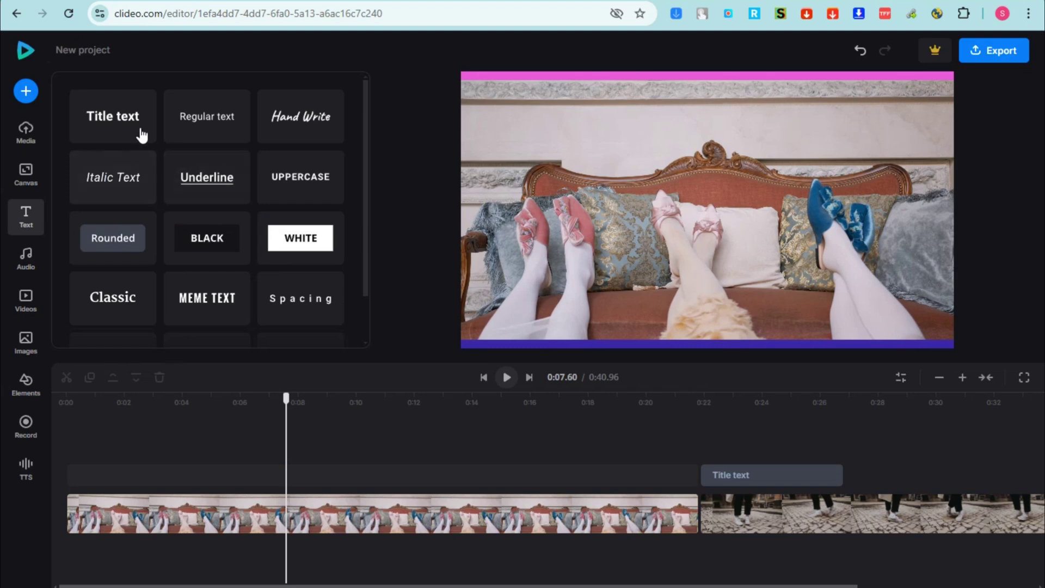
{"action": "left_click_drag", "start_coordinate": [284, 398], "coordinate": [66, 399]}
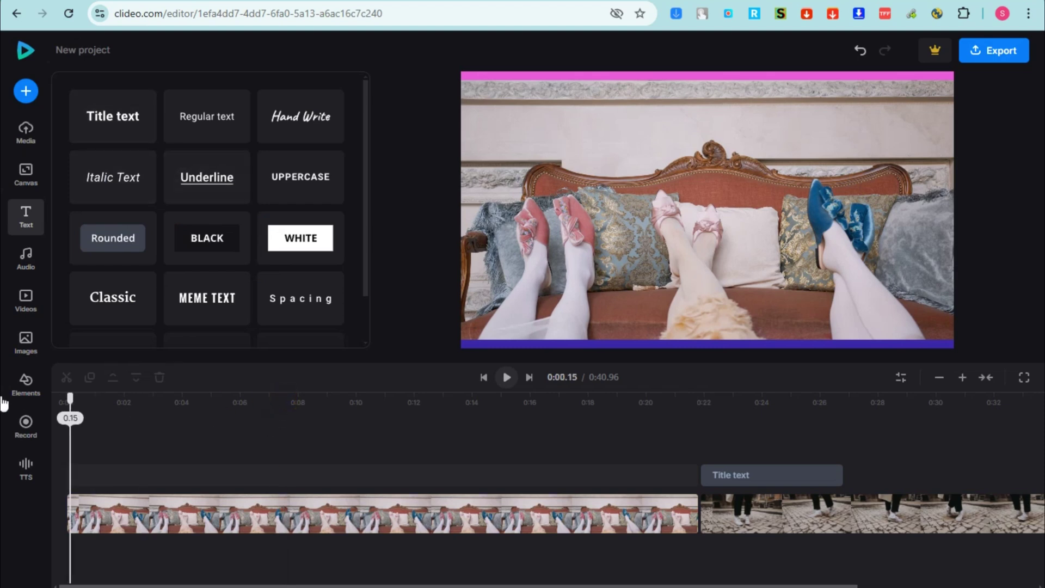
{"action": "left_click", "coordinate": [110, 133]}
Step: Change the new title's text to "Elevate Footwear", reduce it to size 46 and place it near the upper edge of the video
{"action": "left_click", "coordinate": [674, 184]}
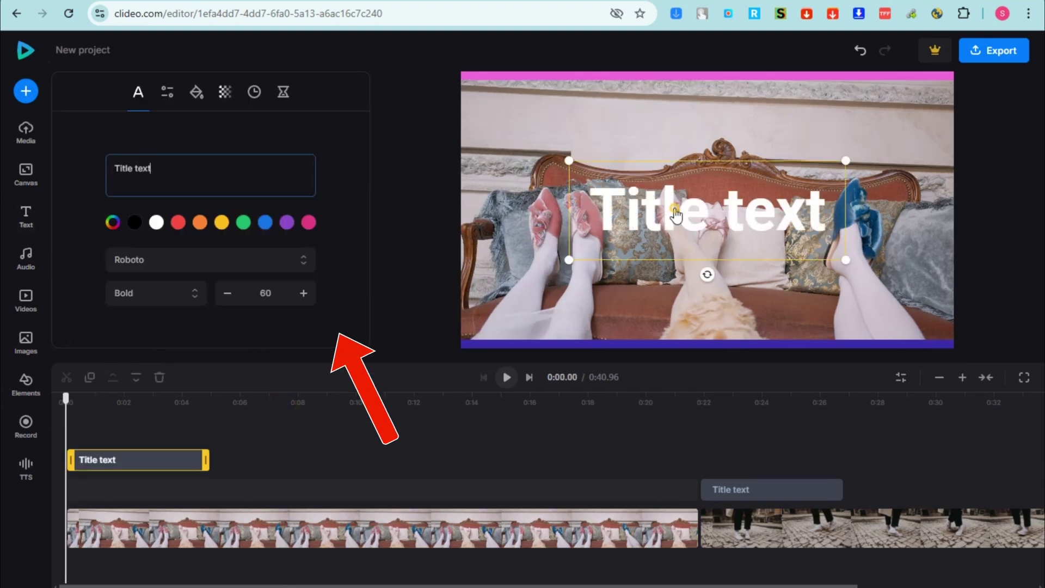
{"action": "left_click_drag", "start_coordinate": [178, 172], "coordinate": [64, 169]}
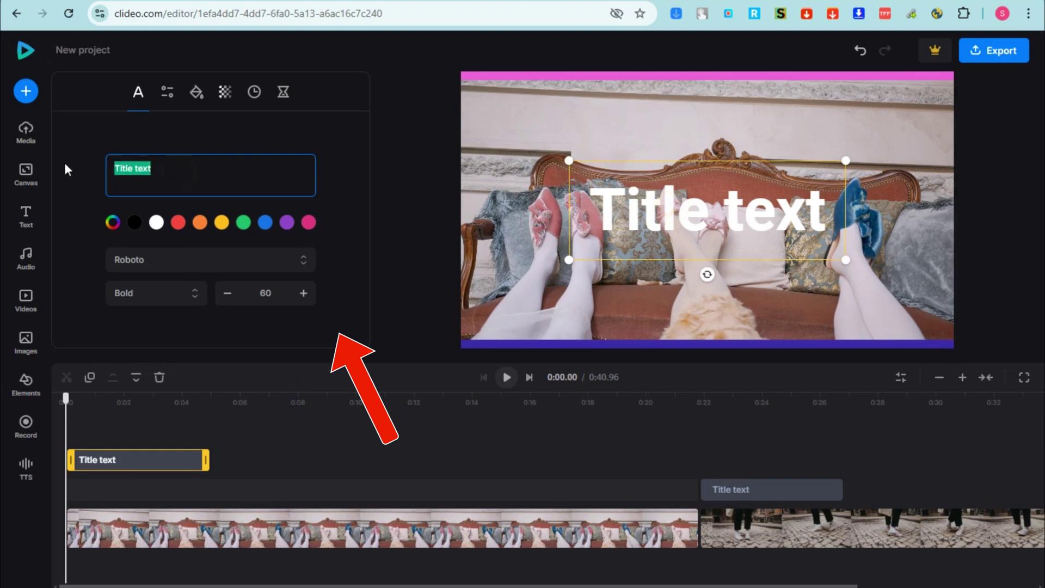
{"action": "type", "text": "Elevate Footwear"}
{"action": "left_click_drag", "start_coordinate": [882, 231], "coordinate": [828, 160]}
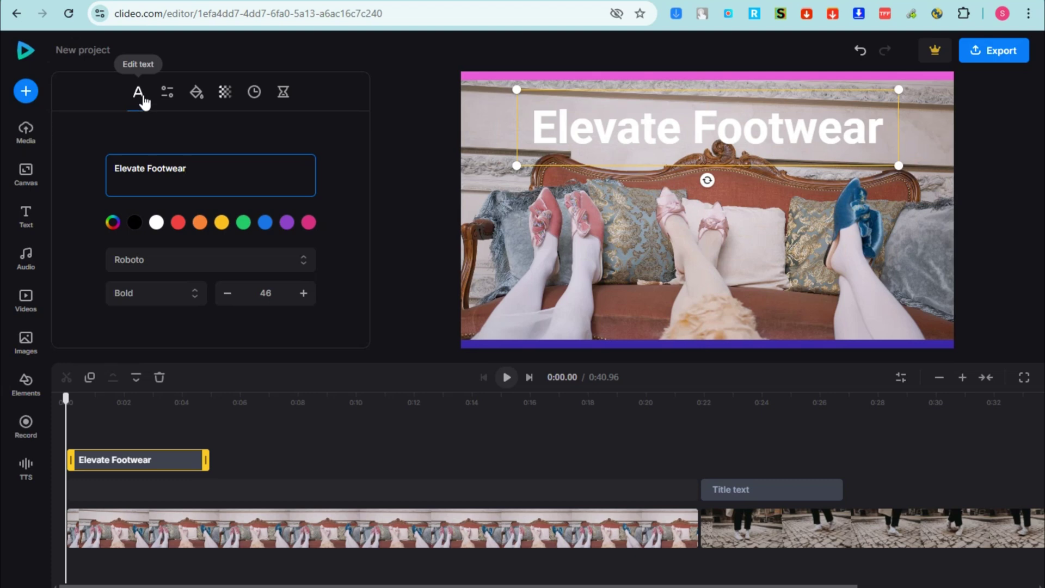
Step: Set the title's font to Bitter, and try the Light weight before returning to Bold
{"action": "left_click", "coordinate": [263, 261]}
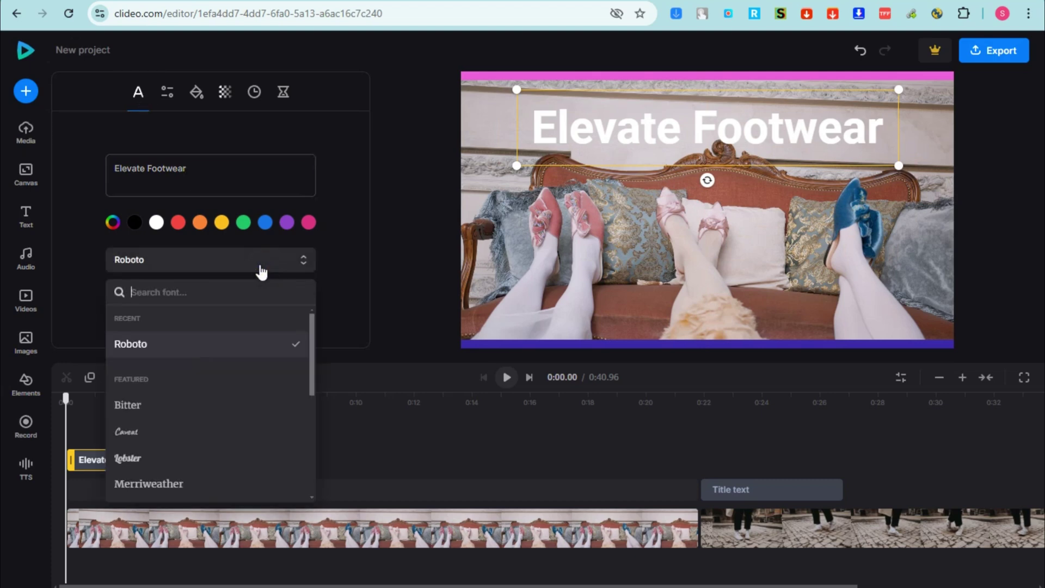
{"action": "left_click", "coordinate": [131, 404]}
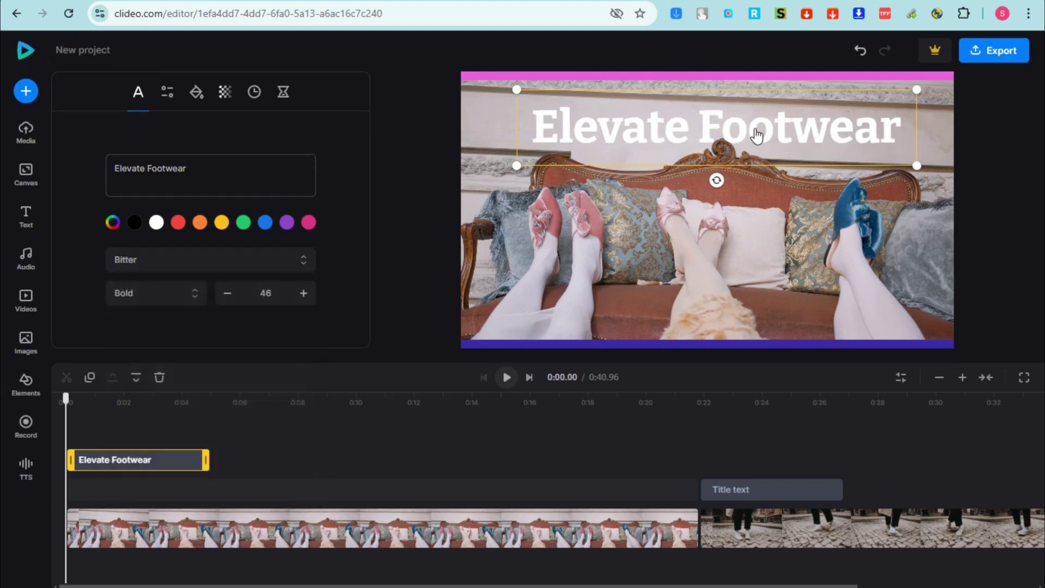
{"action": "left_click", "coordinate": [148, 292]}
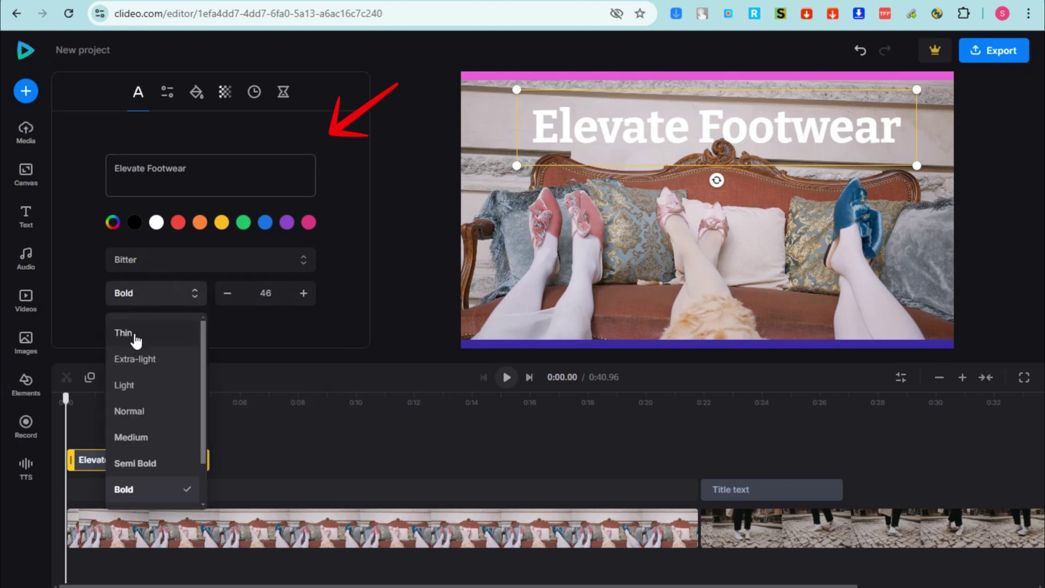
{"action": "left_click", "coordinate": [132, 387]}
{"action": "left_click", "coordinate": [150, 289]}
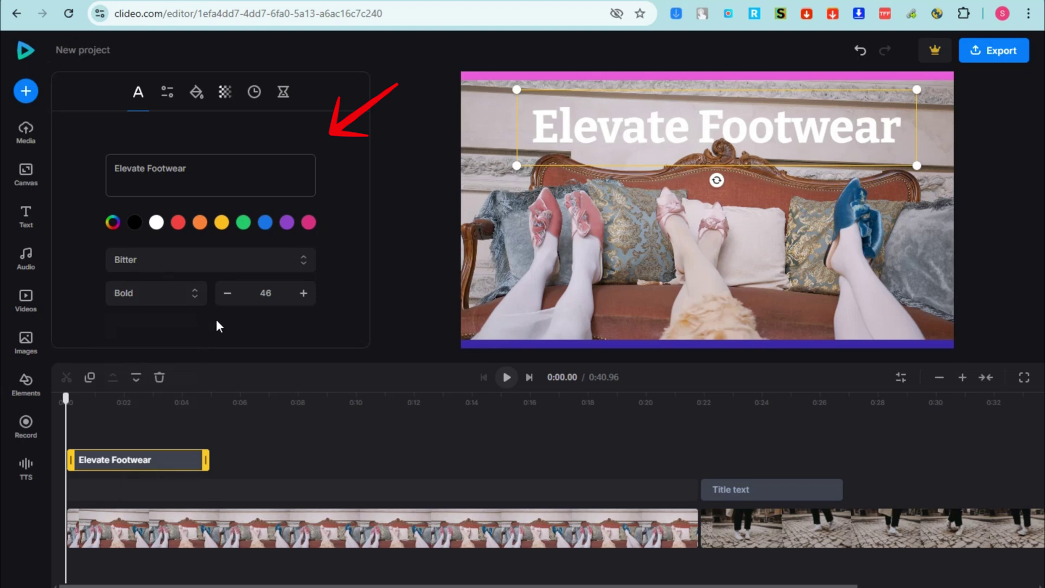
Step: Increase the title's font size to 49 and nudge it slightly back toward the centre of the video
{"action": "left_click", "coordinate": [303, 297]}
{"action": "left_click", "coordinate": [303, 297]}
{"action": "left_click", "coordinate": [304, 296]}
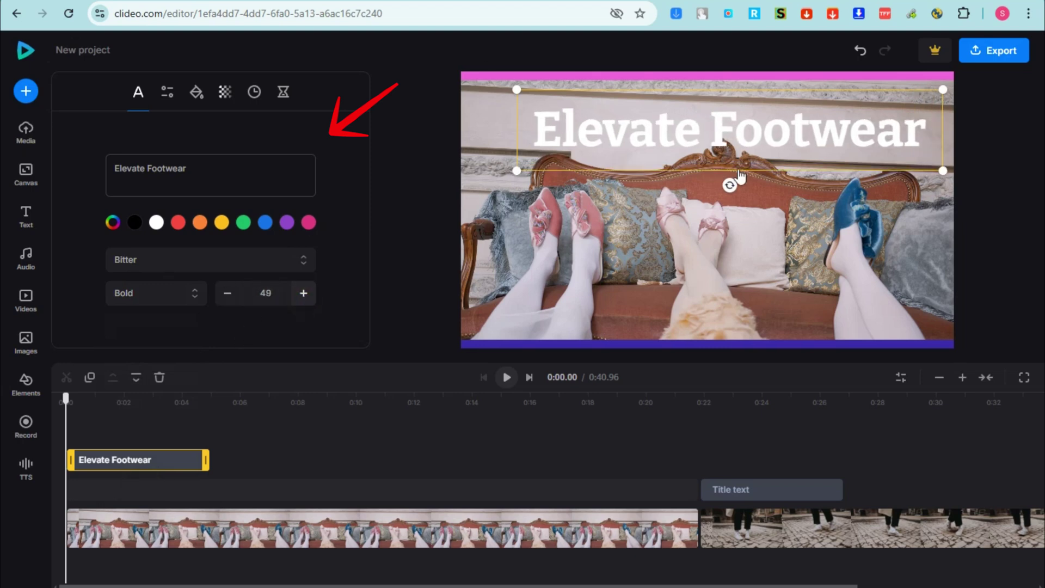
{"action": "left_click", "coordinate": [754, 155]}
{"action": "left_click_drag", "start_coordinate": [751, 158], "coordinate": [744, 154]}
Step: Try the preset text colours from black through purple on the "Elevate Footwear" title
{"action": "left_click", "coordinate": [134, 223]}
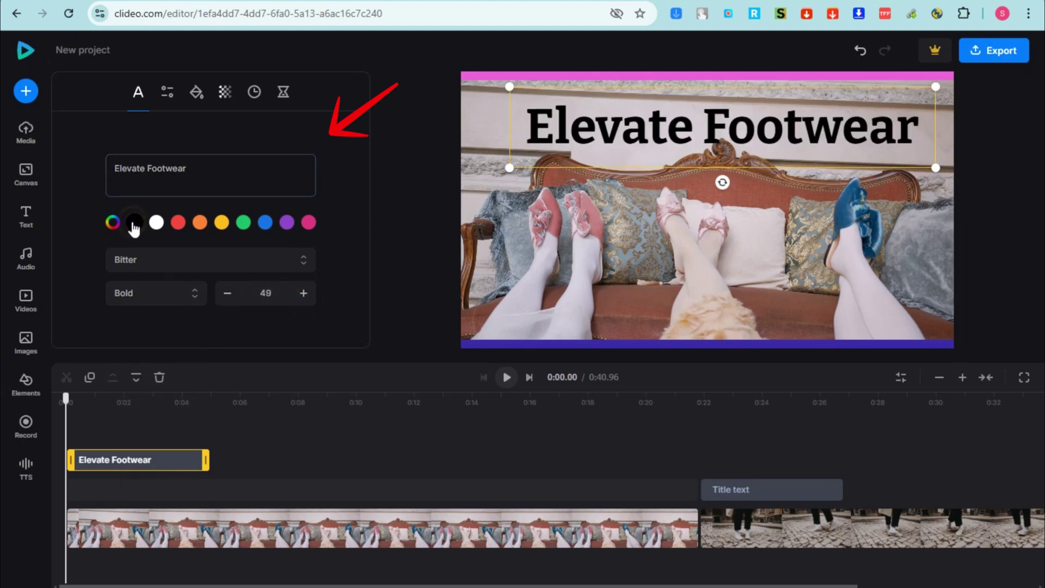
{"action": "left_click", "coordinate": [155, 223]}
{"action": "left_click", "coordinate": [177, 224]}
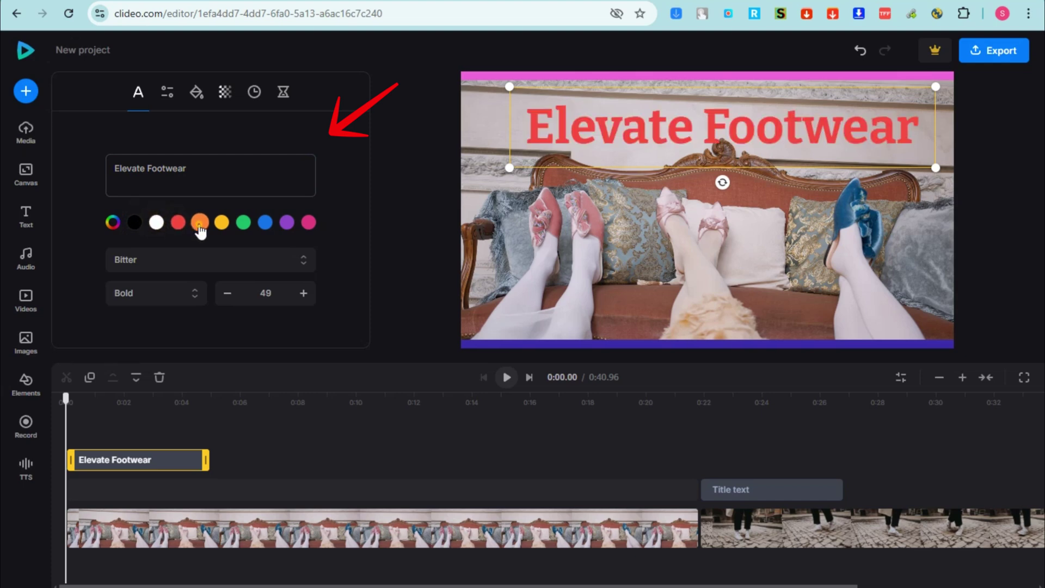
{"action": "left_click", "coordinate": [200, 223]}
{"action": "left_click", "coordinate": [221, 223]}
{"action": "left_click", "coordinate": [243, 223]}
{"action": "left_click", "coordinate": [266, 223]}
{"action": "left_click", "coordinate": [287, 223]}
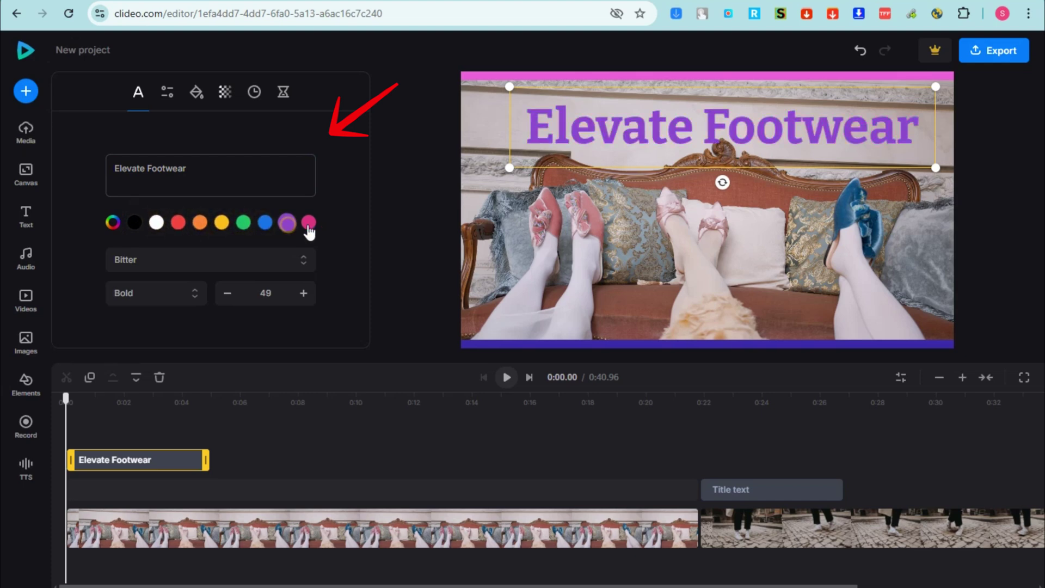
Step: Try a custom pink shade and green on the title, settle on purple, and move the title slightly up
{"action": "left_click", "coordinate": [112, 223]}
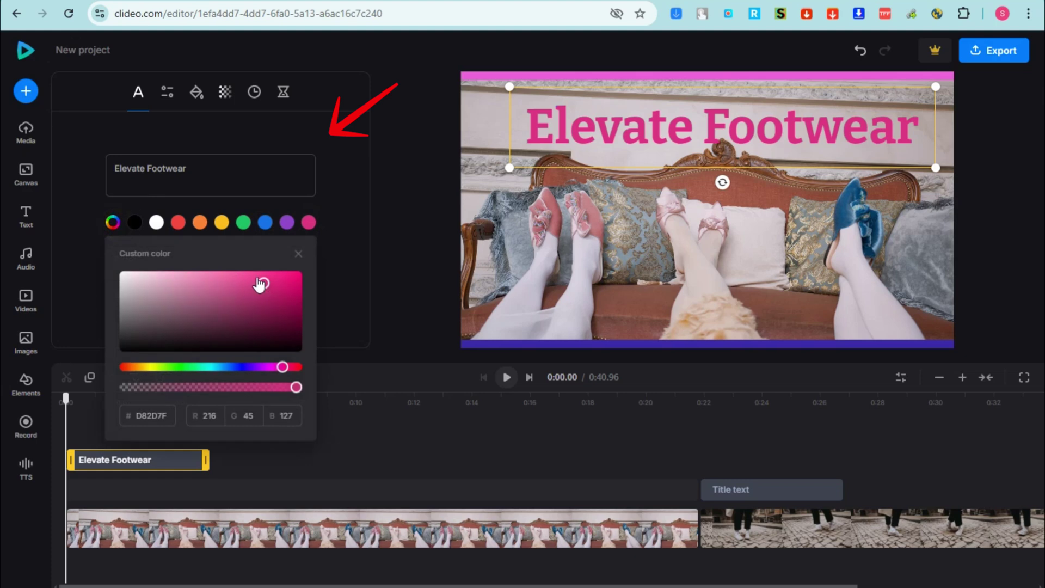
{"action": "mouse_move", "coordinate": [263, 282]}
{"action": "left_mouse_down"}
{"action": "mouse_move", "coordinate": [271, 310]}
{"action": "mouse_move", "coordinate": [205, 303]}
{"action": "mouse_move", "coordinate": [207, 289]}
{"action": "mouse_move", "coordinate": [249, 286]}
{"action": "left_mouse_up"}
{"action": "left_click", "coordinate": [244, 223]}
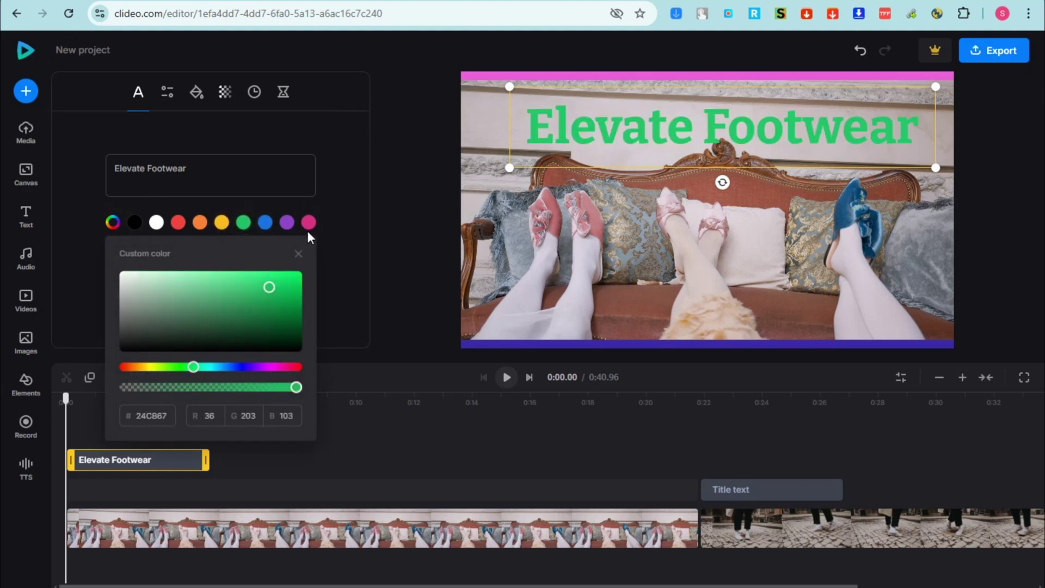
{"action": "left_click", "coordinate": [289, 224]}
{"action": "left_click_drag", "start_coordinate": [836, 134], "coordinate": [837, 127]}
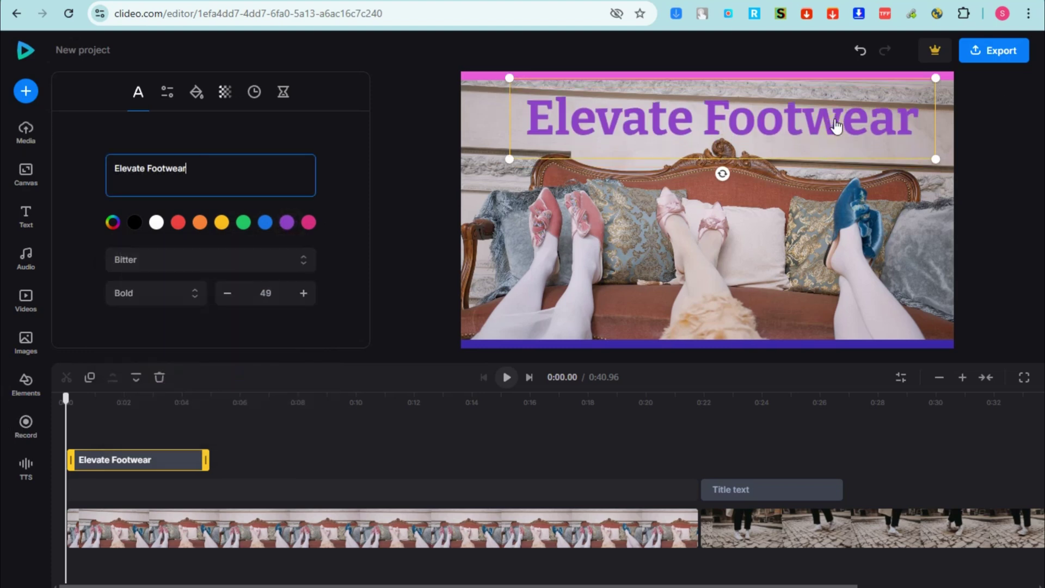
Step: Set the title's line height to 1.02 and increase its letter spacing slightly
{"action": "left_click", "coordinate": [167, 94]}
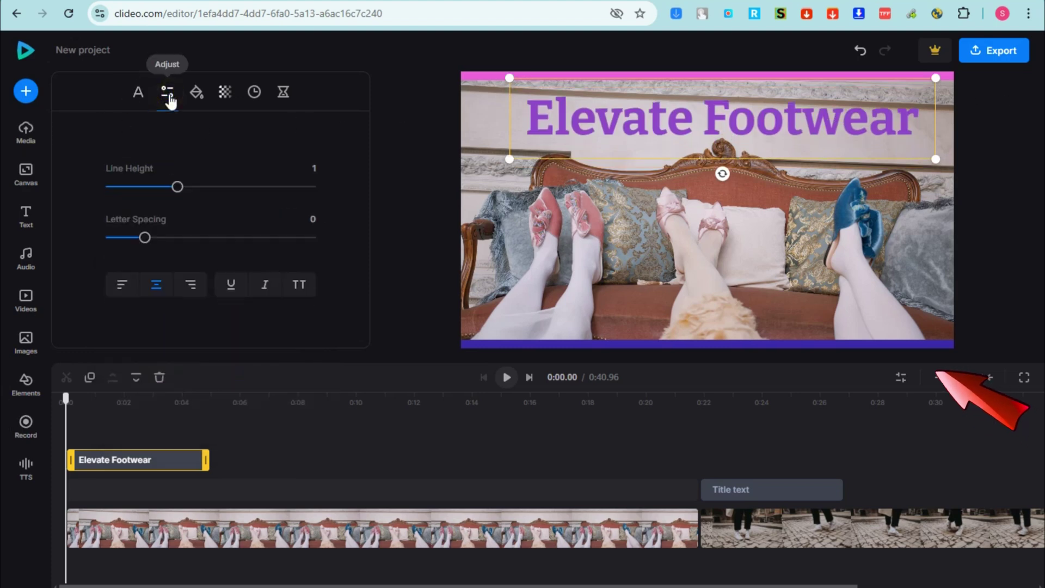
{"action": "left_click_drag", "start_coordinate": [176, 183], "coordinate": [177, 147]}
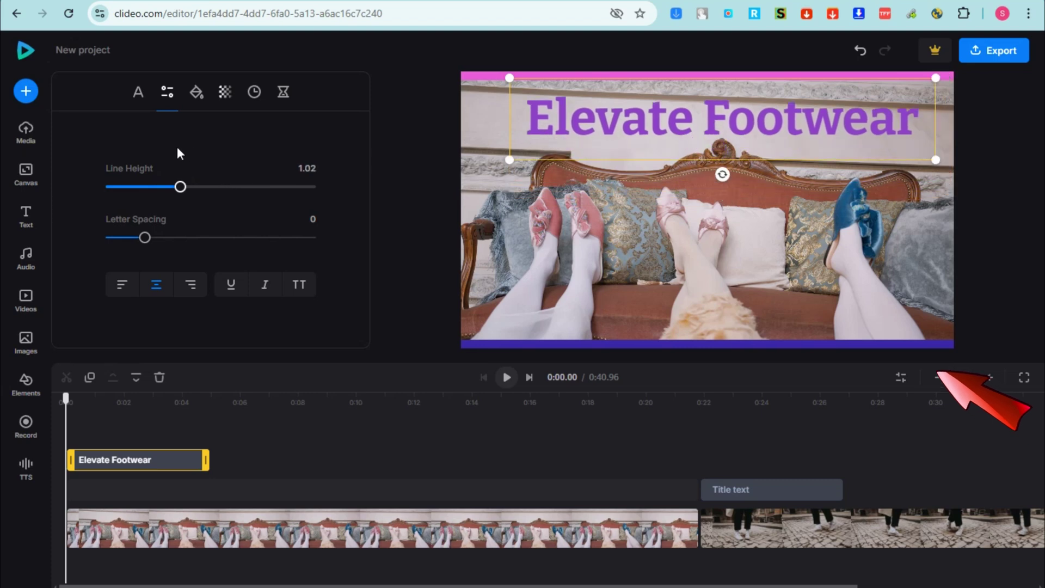
{"action": "mouse_move", "coordinate": [145, 239]}
{"action": "left_mouse_down"}
{"action": "mouse_move", "coordinate": [273, 238]}
{"action": "mouse_move", "coordinate": [145, 240]}
{"action": "left_mouse_up"}
Step: Try red, yellow and purple backgrounds behind the title and settle on the grey one
{"action": "left_click", "coordinate": [205, 101]}
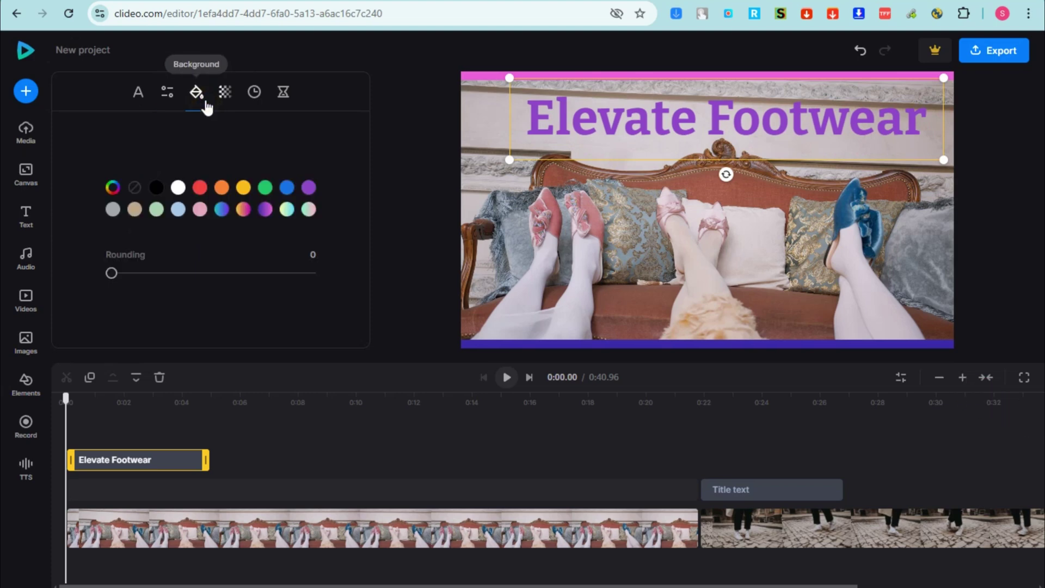
{"action": "left_click", "coordinate": [200, 187]}
{"action": "left_click", "coordinate": [244, 188]}
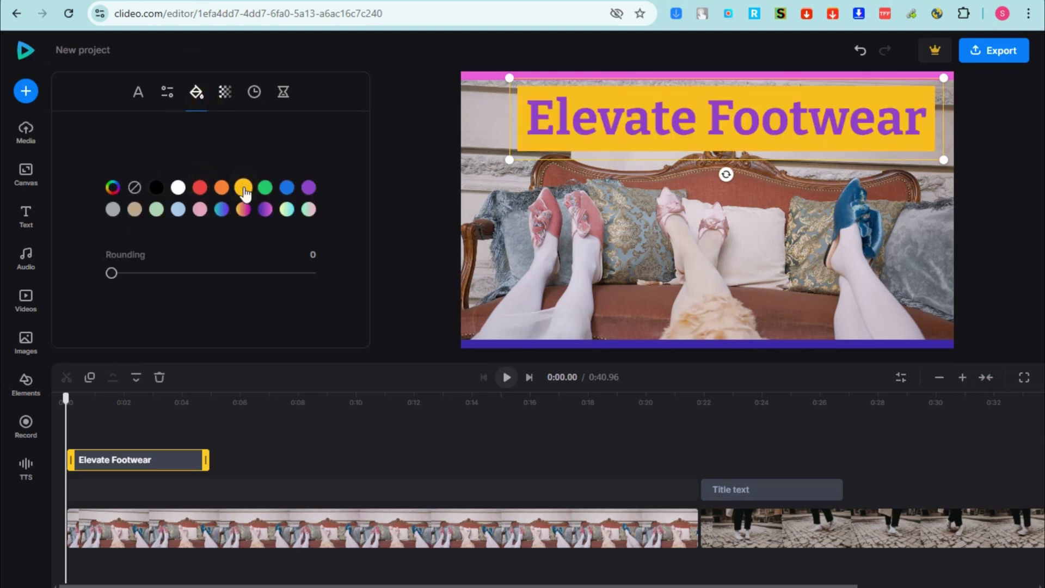
{"action": "left_click", "coordinate": [307, 190]}
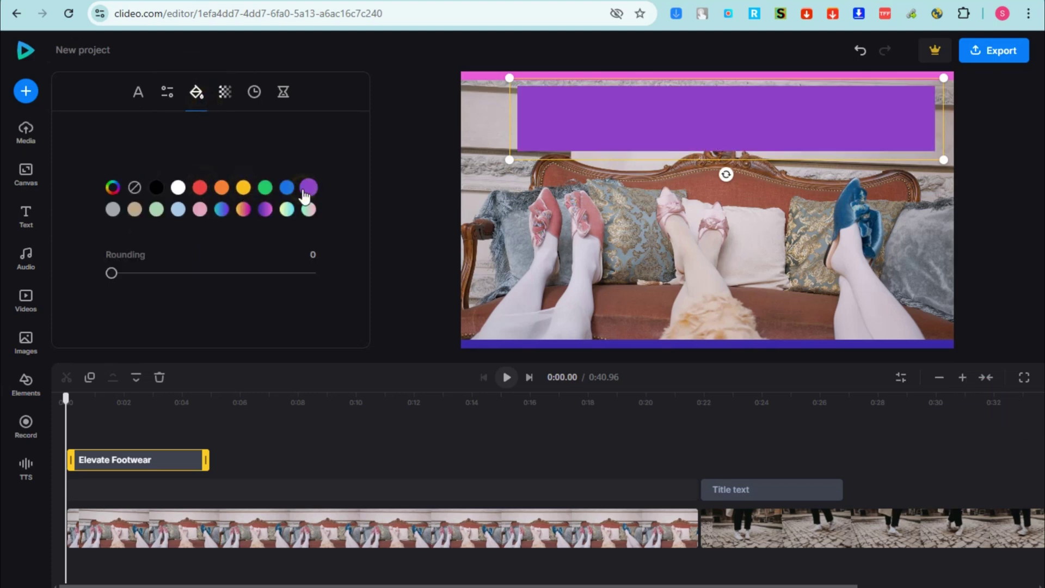
{"action": "left_click", "coordinate": [141, 212]}
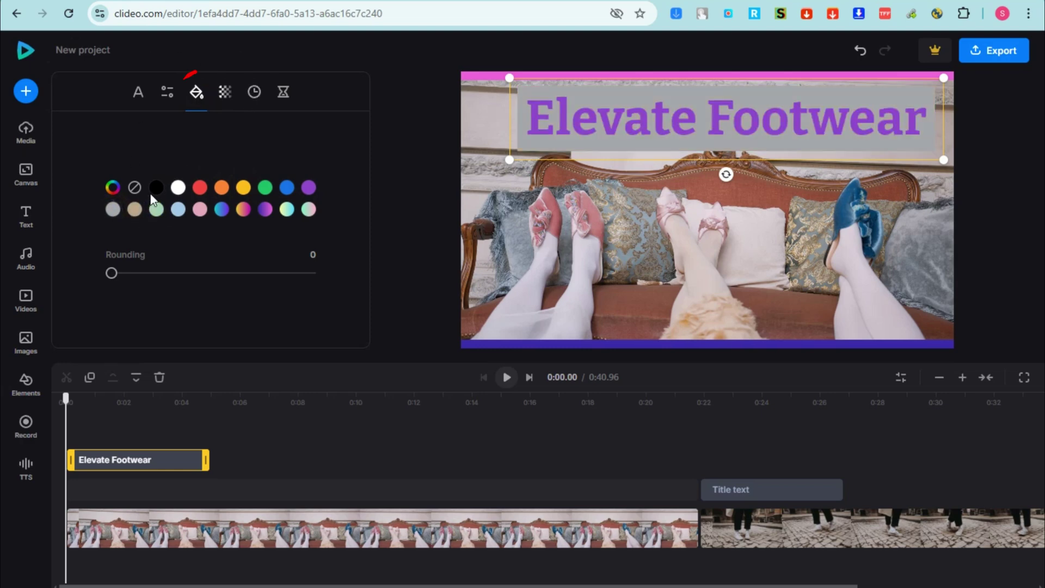
Step: Look through the title's opacity and timing settings
{"action": "left_click", "coordinate": [227, 97]}
{"action": "mouse_move", "coordinate": [308, 239]}
{"action": "left_mouse_down"}
{"action": "mouse_move", "coordinate": [227, 240]}
{"action": "mouse_move", "coordinate": [319, 239]}
{"action": "left_mouse_up"}
{"action": "left_click", "coordinate": [254, 93]}
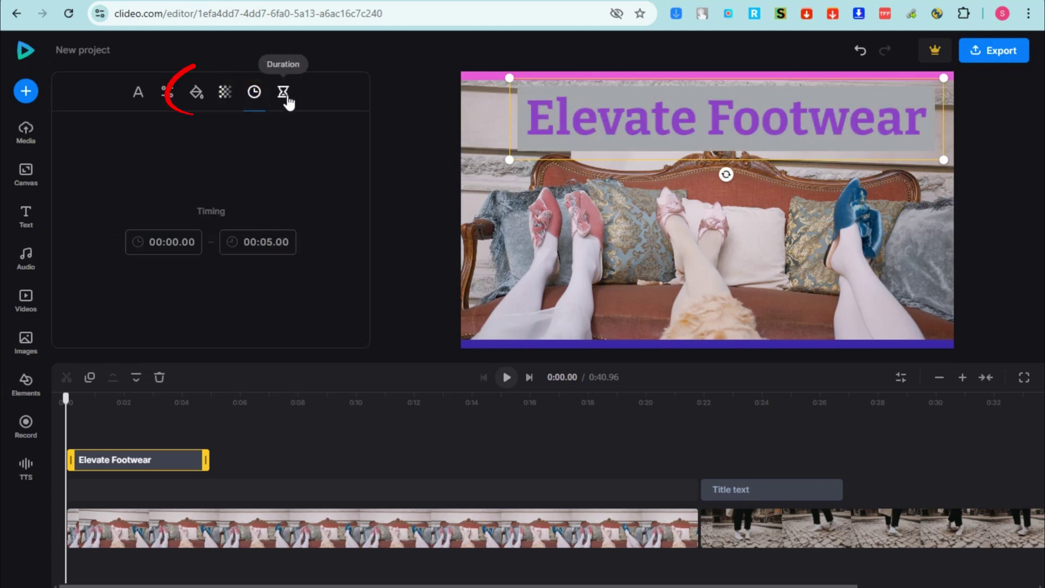
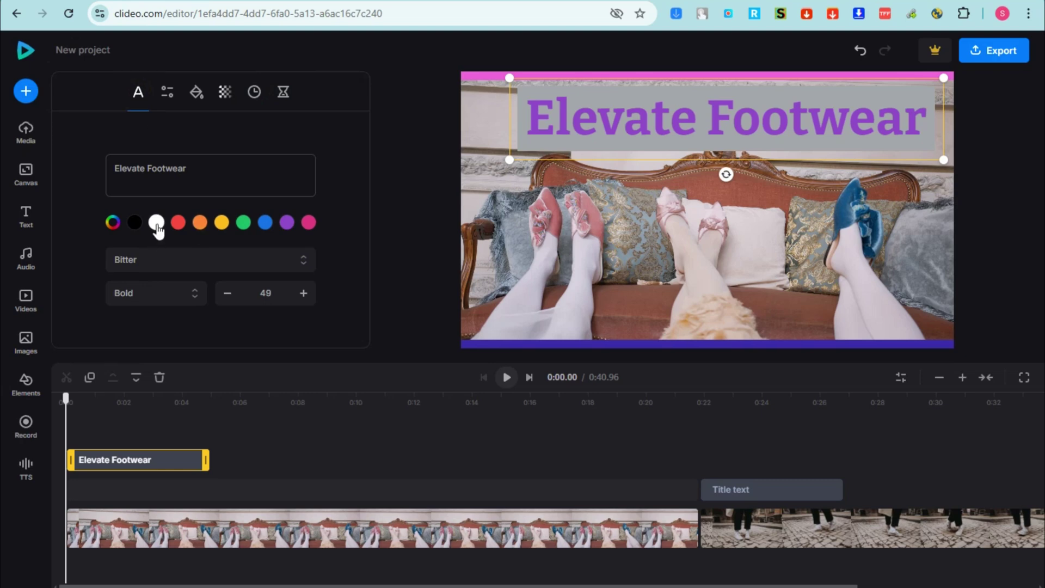
Step: Recolour the title yellow and scale it down to font size 42
{"action": "left_click_drag", "start_coordinate": [943, 159], "coordinate": [920, 154]}
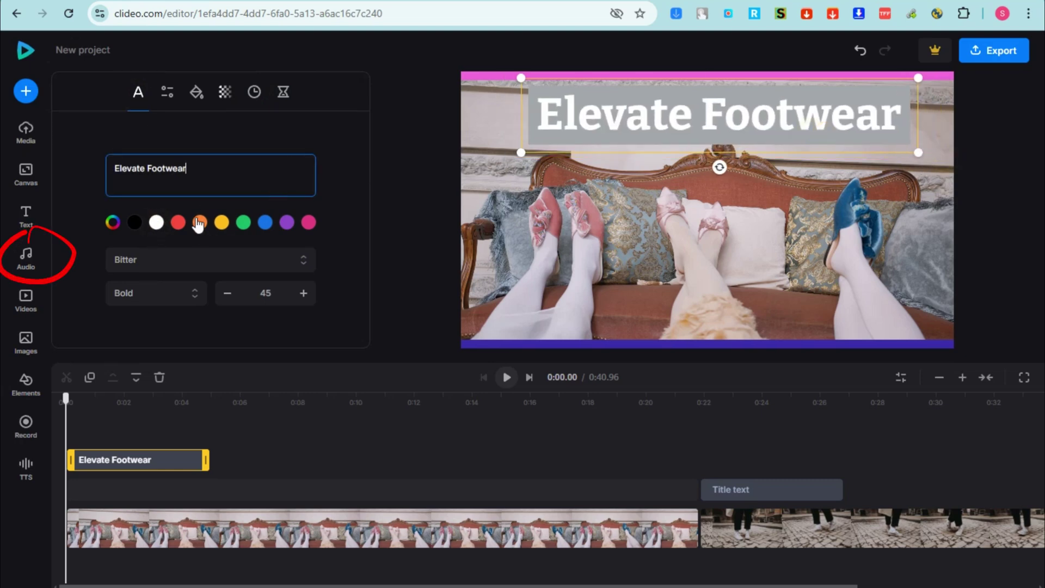
{"action": "left_click", "coordinate": [178, 223]}
{"action": "left_click", "coordinate": [221, 223]}
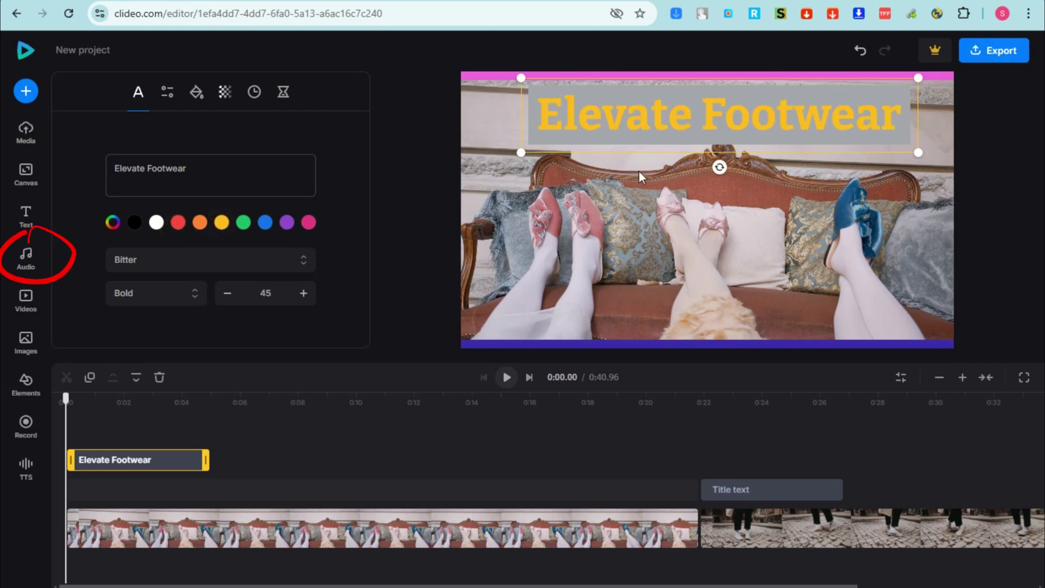
{"action": "left_click_drag", "start_coordinate": [919, 153], "coordinate": [900, 148]}
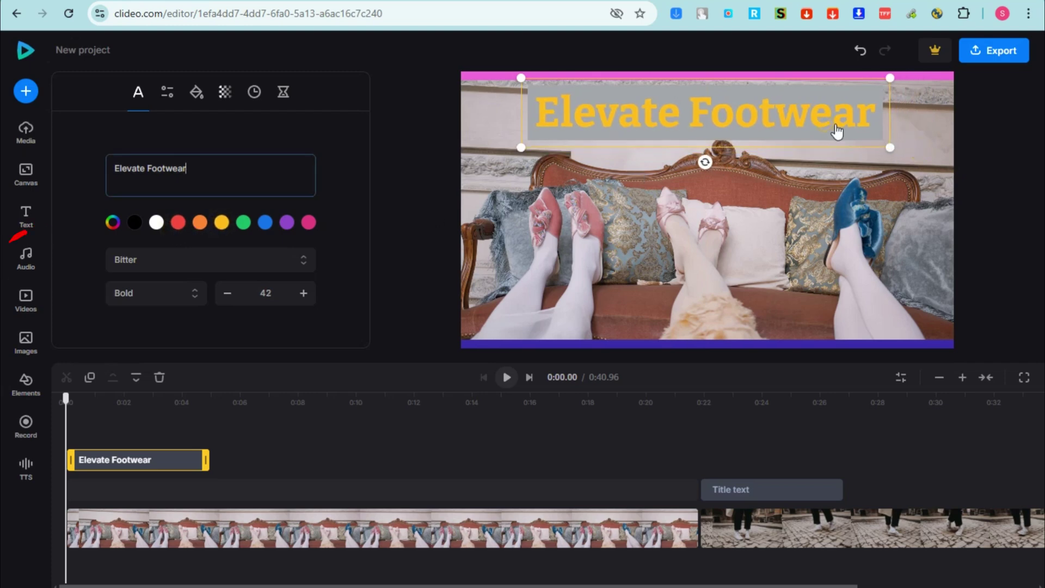
Step: Search the music library for "vintage" and add Retro Funk Energetic Background Music to the timeline
{"action": "left_click", "coordinate": [26, 256]}
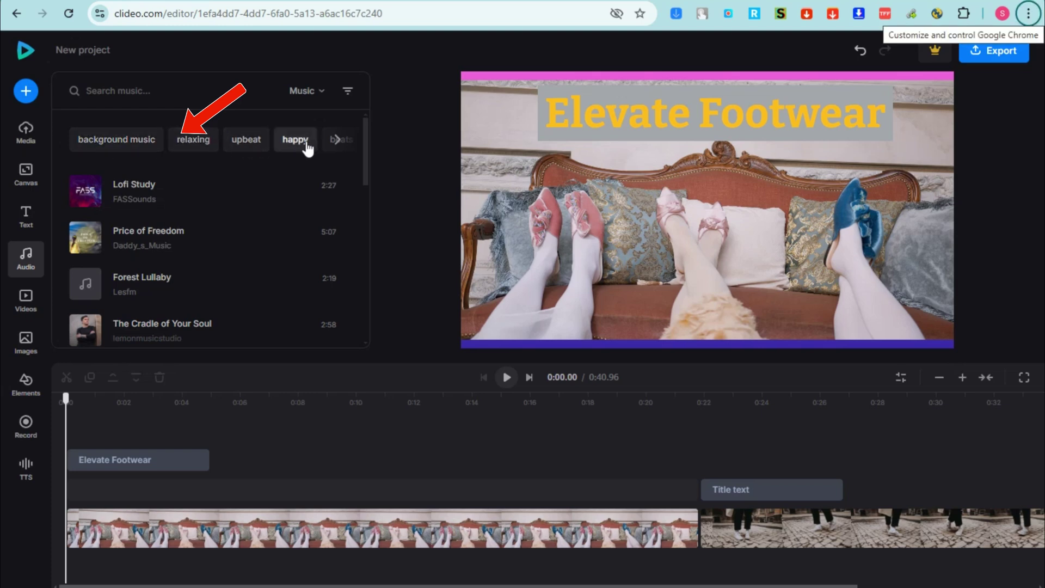
{"action": "left_click", "coordinate": [338, 139]}
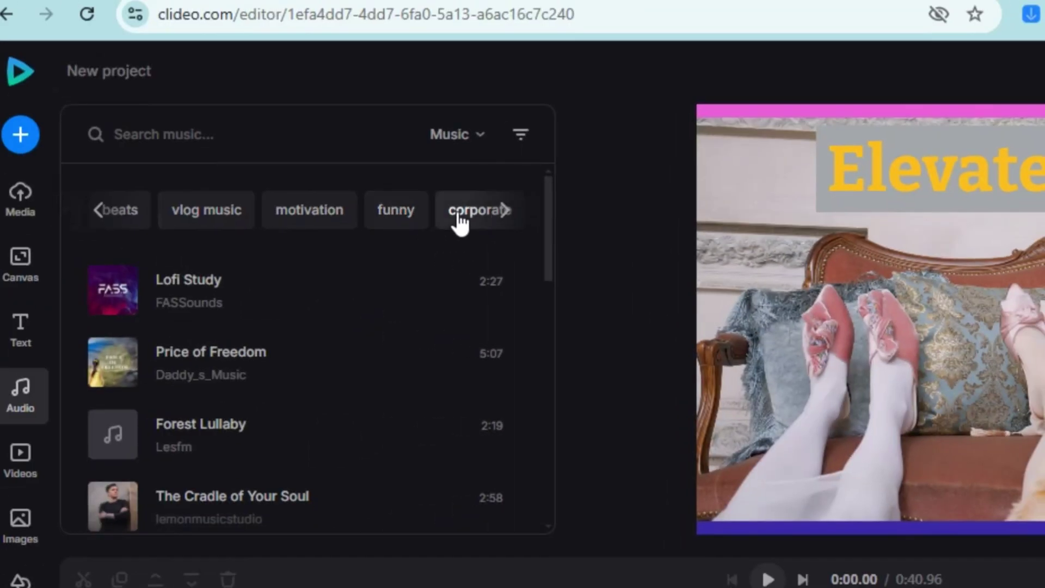
{"action": "left_click", "coordinate": [237, 149]}
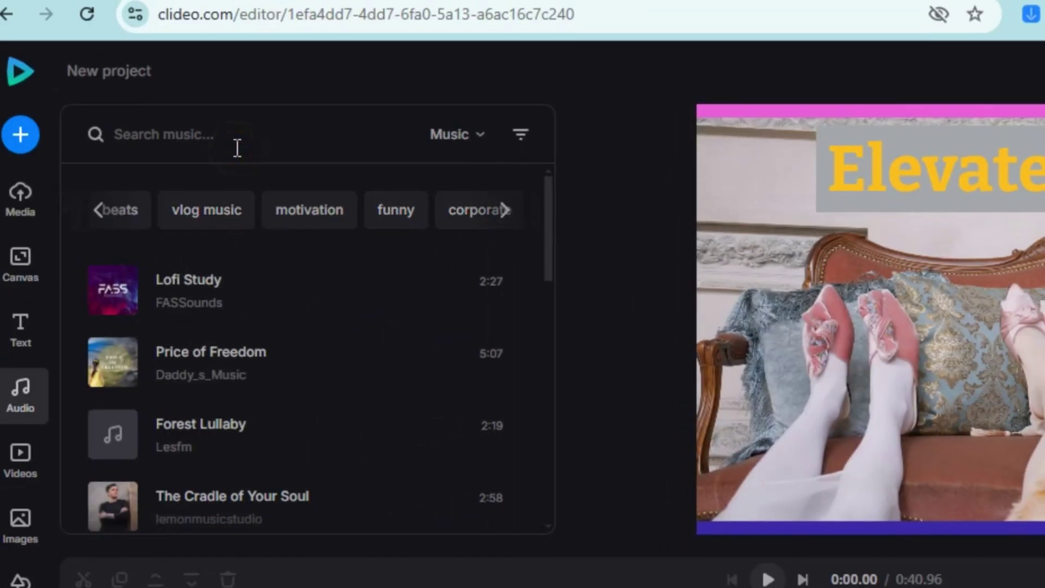
{"action": "type", "text": "vi"}
{"action": "type", "text": "natge"}
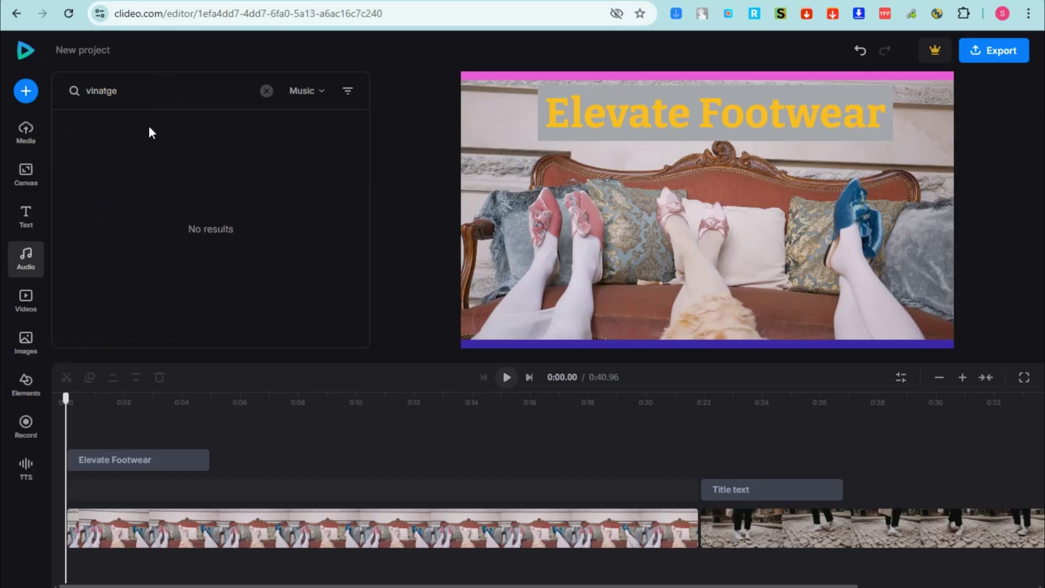
{"action": "left_click_drag", "start_coordinate": [154, 96], "coordinate": [85, 93]}
{"action": "type", "text": "vintage"}
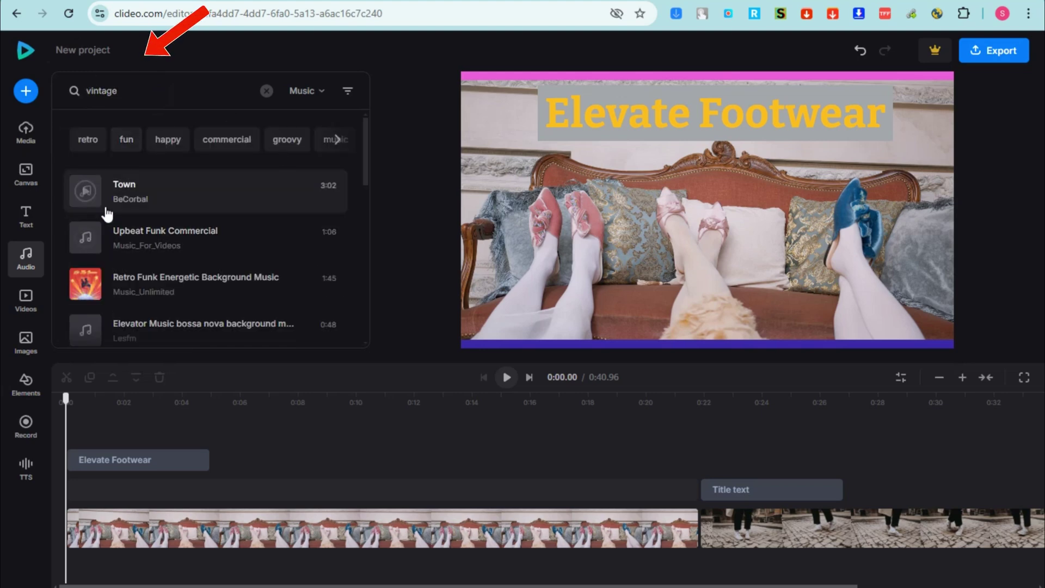
{"action": "left_click", "coordinate": [85, 284]}
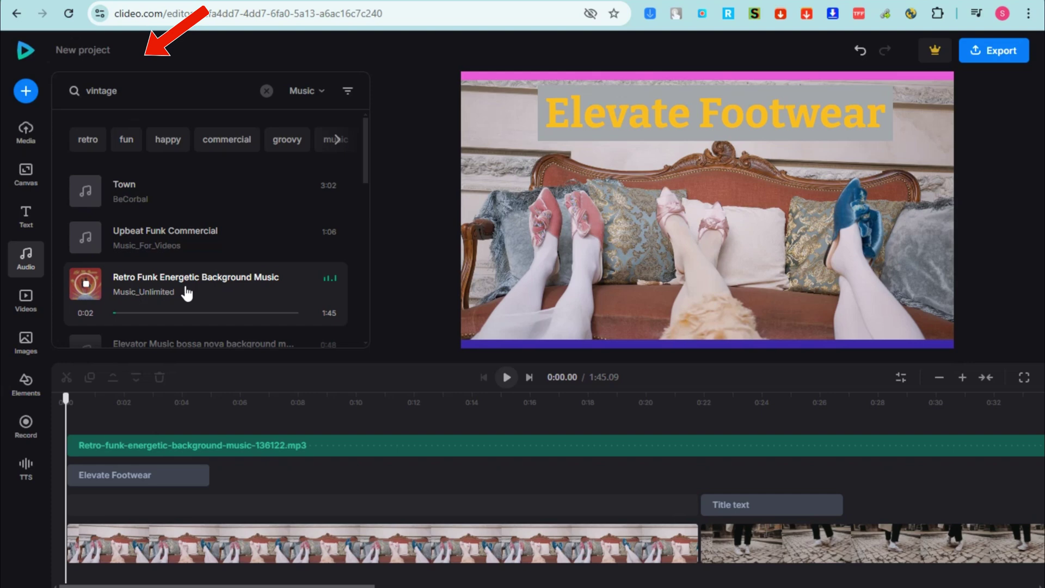
Step: Set the music track's volume to 52%, fade in to 0.9 s and fade out to 1.4 s, and enable noise reduction
{"action": "left_click", "coordinate": [156, 450]}
{"action": "left_click_drag", "start_coordinate": [155, 523], "coordinate": [155, 569]}
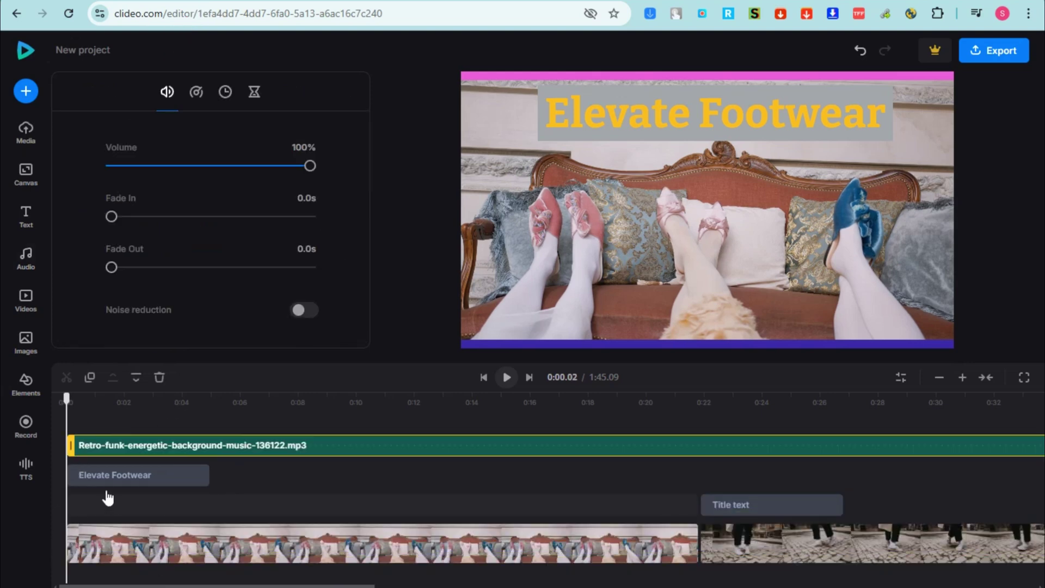
{"action": "left_click_drag", "start_coordinate": [305, 166], "coordinate": [212, 173]}
{"action": "mouse_move", "coordinate": [111, 217]}
{"action": "left_mouse_down"}
{"action": "mouse_move", "coordinate": [163, 218]}
{"action": "mouse_move", "coordinate": [146, 218]}
{"action": "left_mouse_up"}
{"action": "left_click_drag", "start_coordinate": [115, 267], "coordinate": [165, 272]}
{"action": "left_click", "coordinate": [318, 310]}
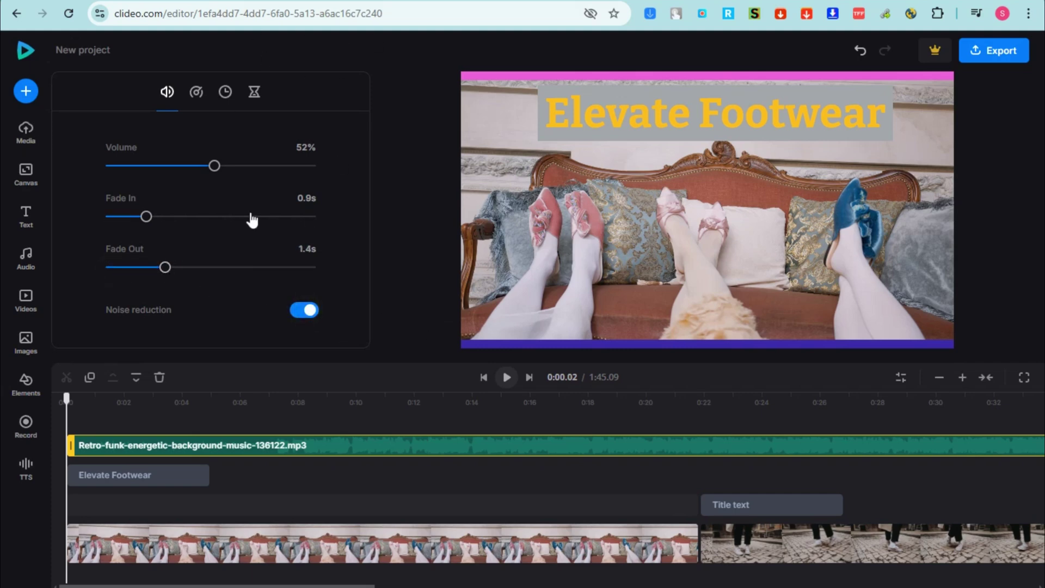
Step: Check the music track's speed setting, leaving it at 1, and play the project briefly
{"action": "left_click", "coordinate": [195, 93]}
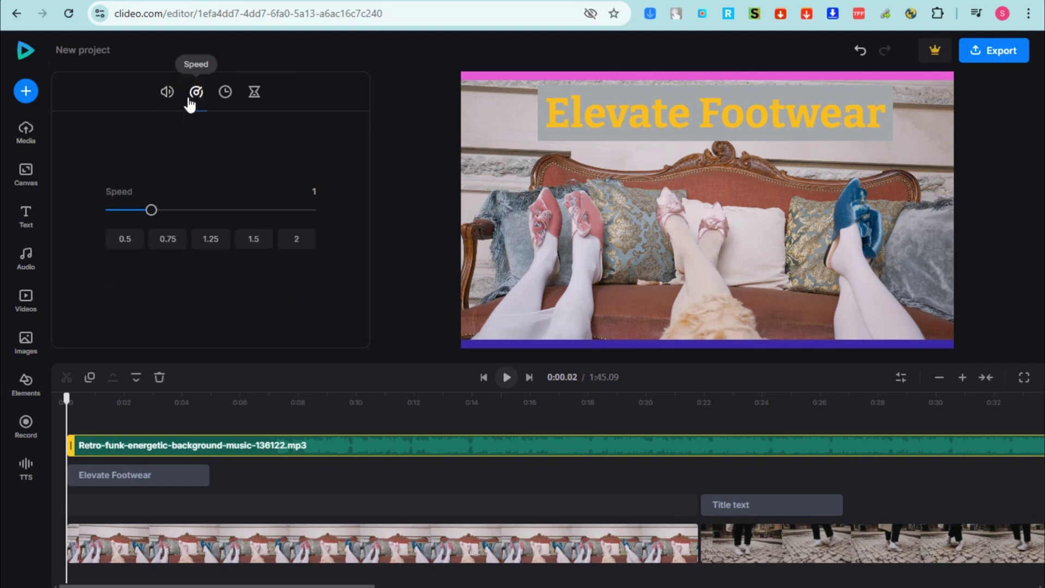
{"action": "mouse_move", "coordinate": [147, 212]}
{"action": "left_mouse_down"}
{"action": "mouse_move", "coordinate": [260, 222]}
{"action": "mouse_move", "coordinate": [109, 212]}
{"action": "mouse_move", "coordinate": [159, 215]}
{"action": "mouse_move", "coordinate": [150, 212]}
{"action": "left_mouse_up"}
{"action": "key", "text": "space"}
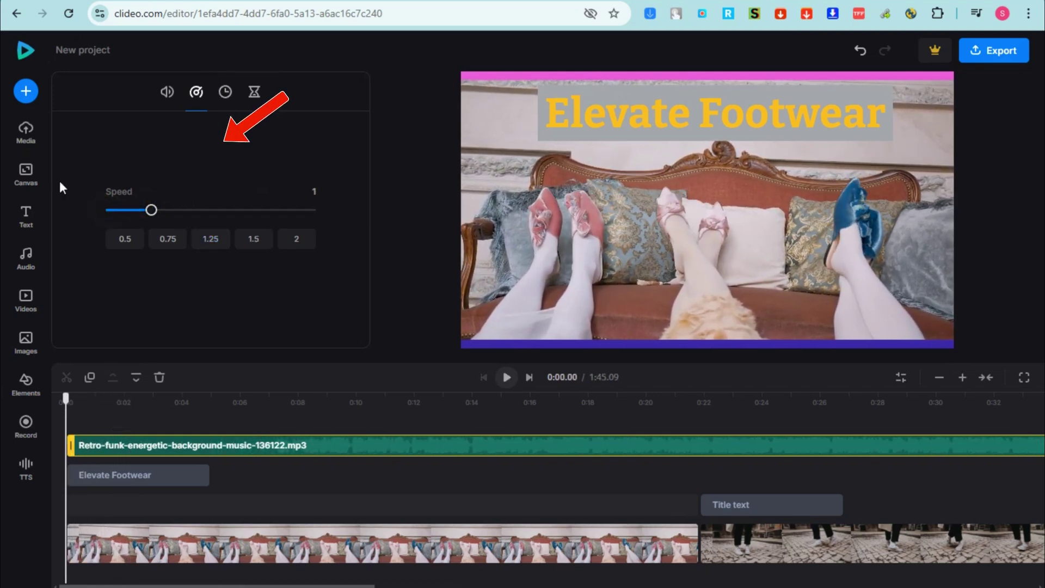
Step: Play the opening of the video to preview the title with the background music, stopping at about 5.5 seconds
{"action": "left_click", "coordinate": [26, 307]}
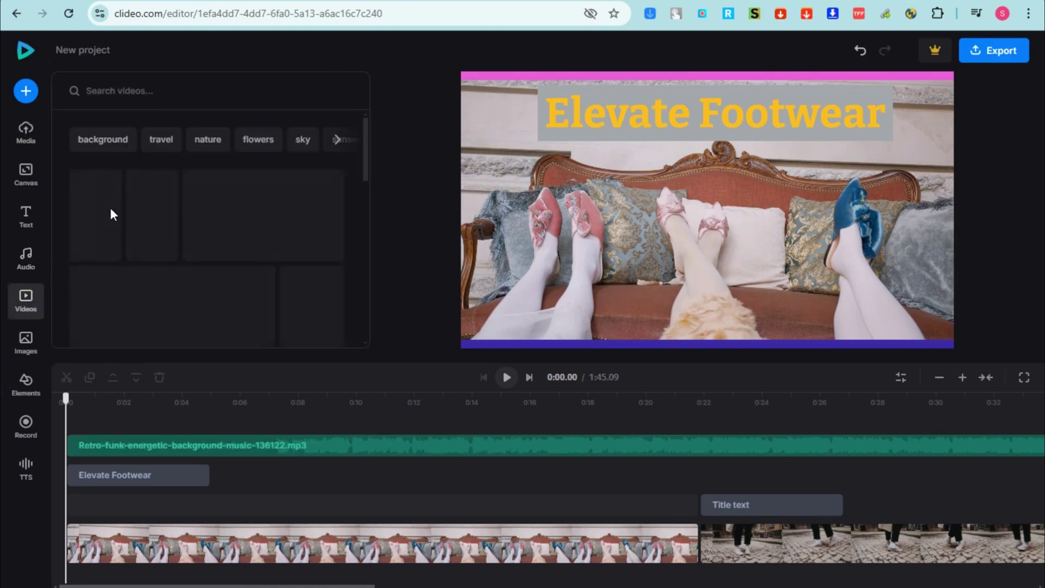
{"action": "left_click", "coordinate": [509, 379]}
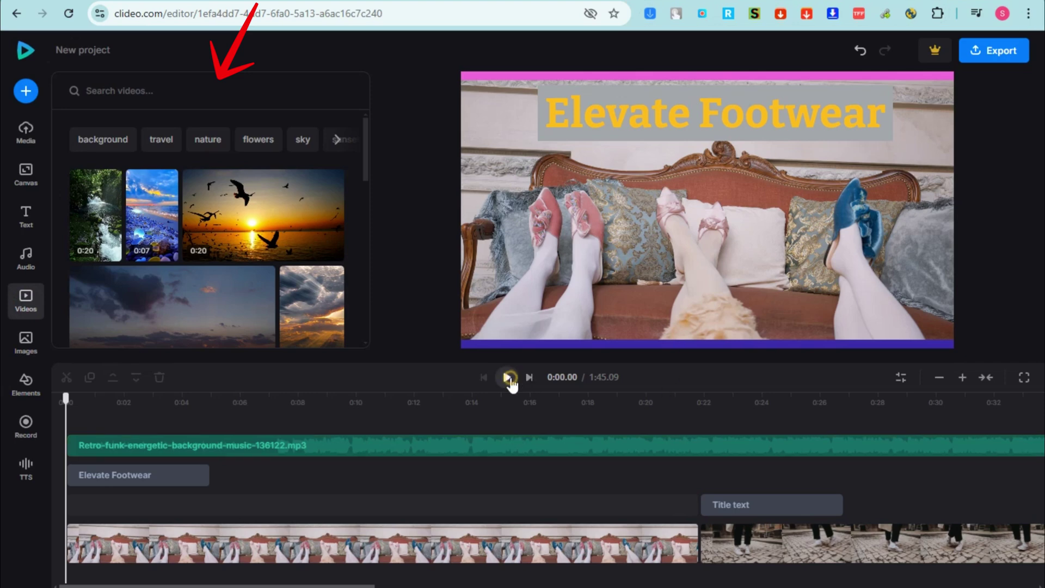
{"action": "left_click", "coordinate": [188, 451]}
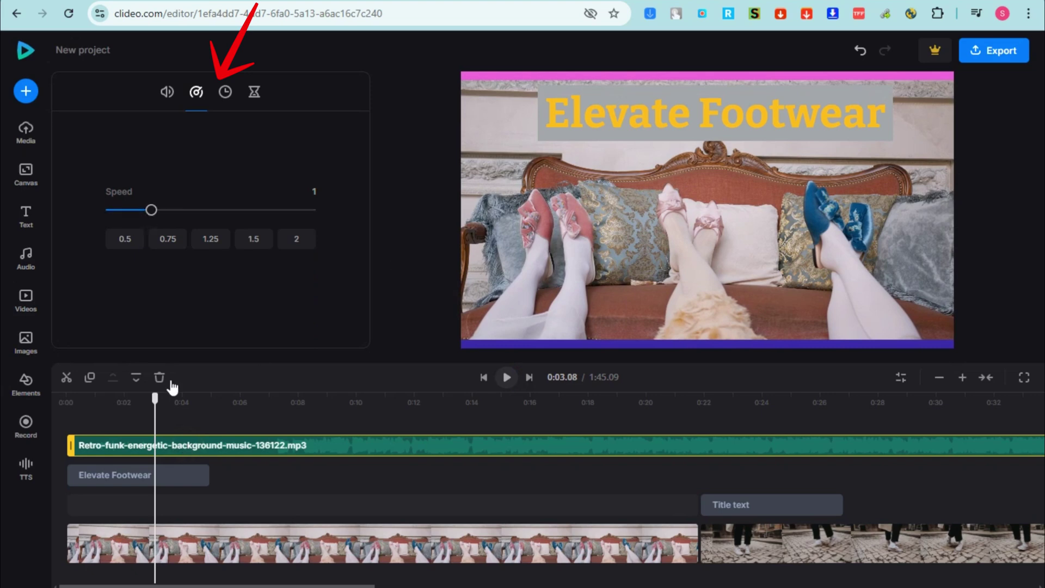
{"action": "key", "text": "space"}
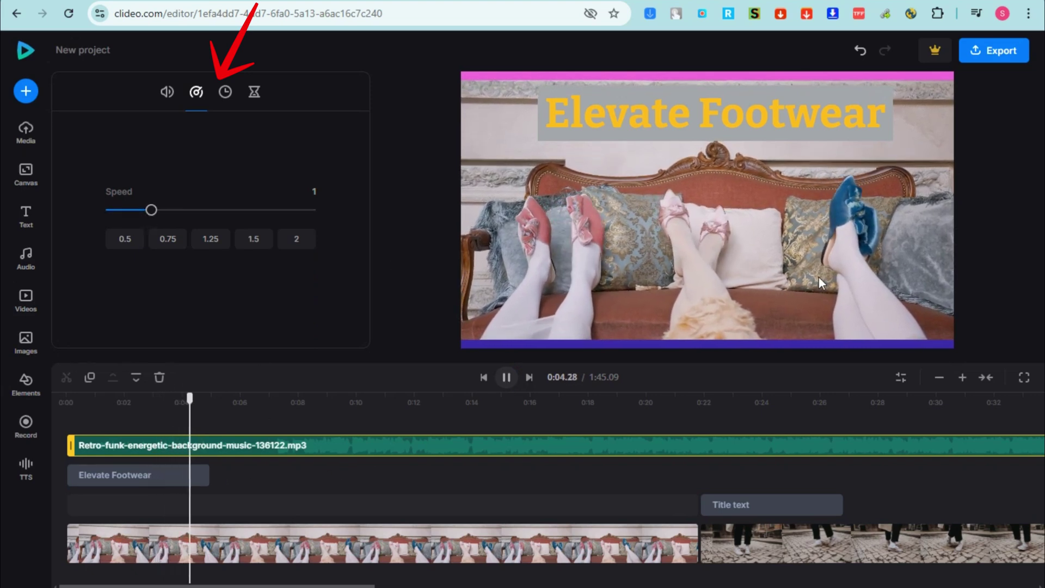
{"action": "key", "text": "space"}
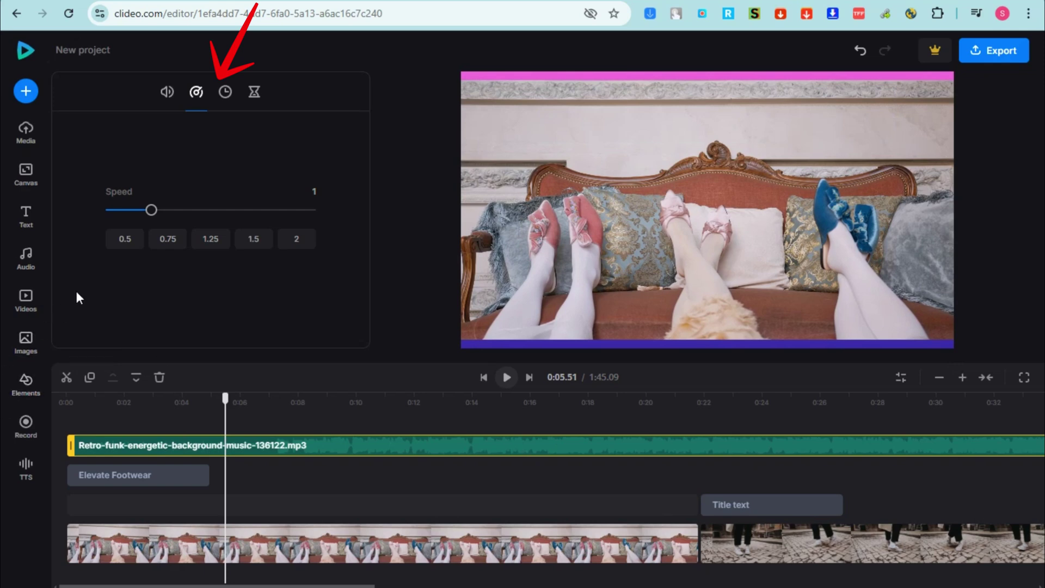
Step: Browse the stock video library and search it for "vintage" clips
{"action": "left_click", "coordinate": [29, 305]}
{"action": "scroll", "coordinate": [205, 218], "scroll_direction": "down", "scroll_amount": 5}
{"action": "scroll", "coordinate": [193, 249], "scroll_direction": "down", "scroll_amount": 2}
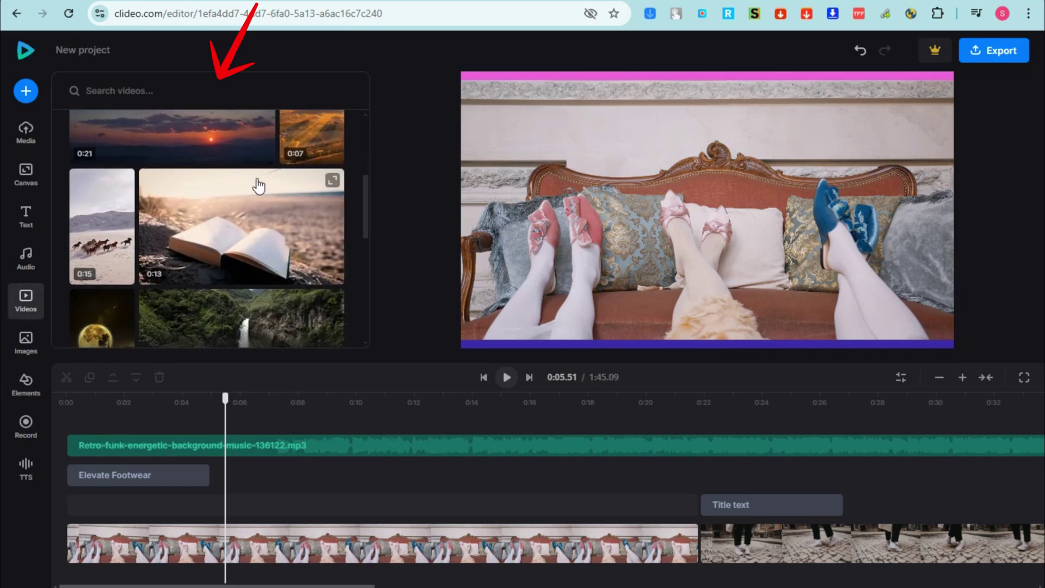
{"action": "scroll", "coordinate": [199, 234], "scroll_direction": "down", "scroll_amount": 2}
{"action": "scroll", "coordinate": [196, 180], "scroll_direction": "down", "scroll_amount": 2}
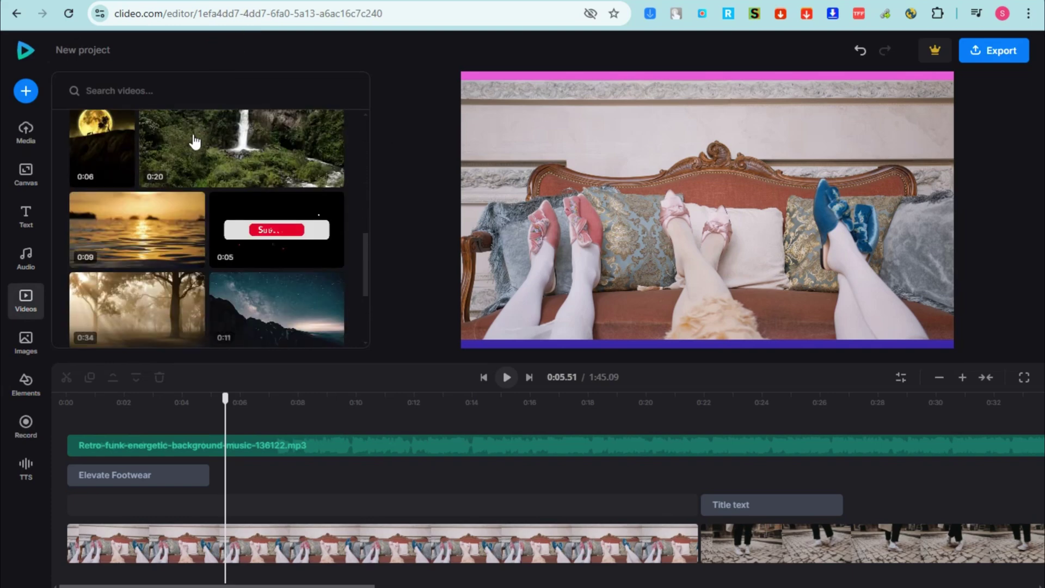
{"action": "scroll", "coordinate": [190, 136], "scroll_direction": "up", "scroll_amount": 3}
{"action": "left_click", "coordinate": [178, 93]}
{"action": "type", "text": "vintage"}
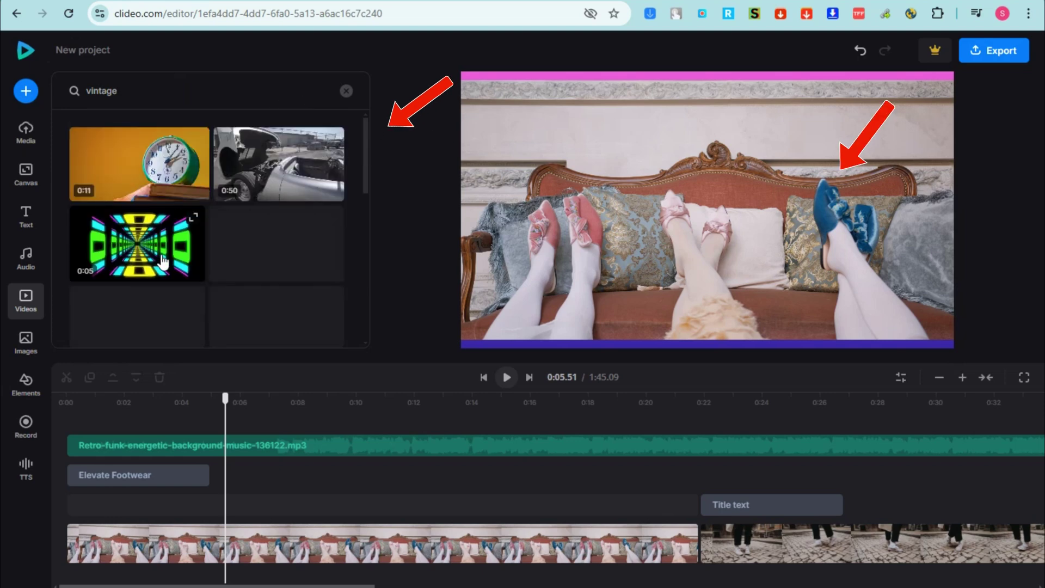
Step: Add the five-second neon tunnel stock video from the "vintage" results to the timeline
{"action": "left_click", "coordinate": [155, 256]}
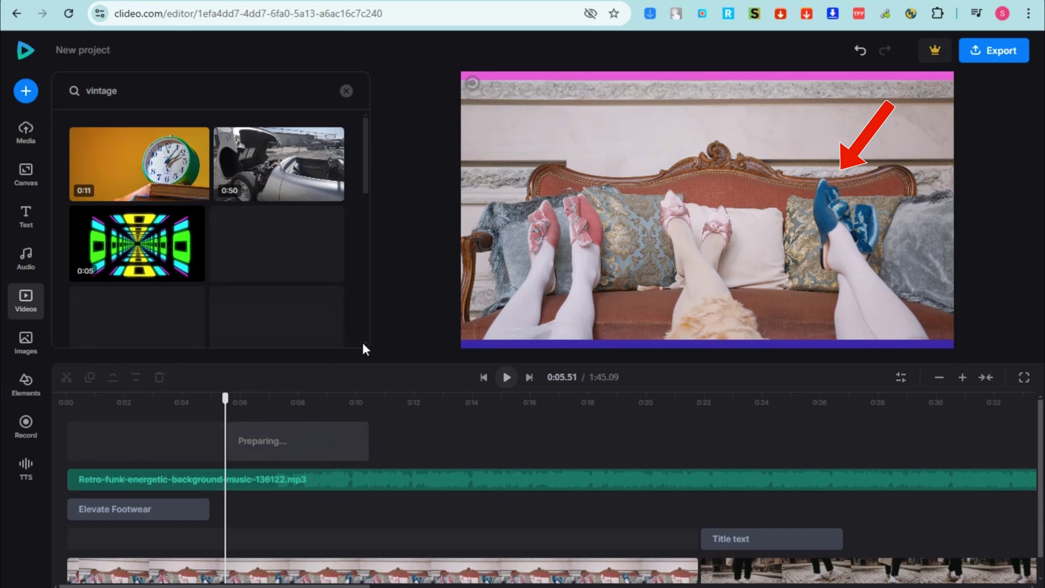
{"action": "left_click", "coordinate": [365, 402]}
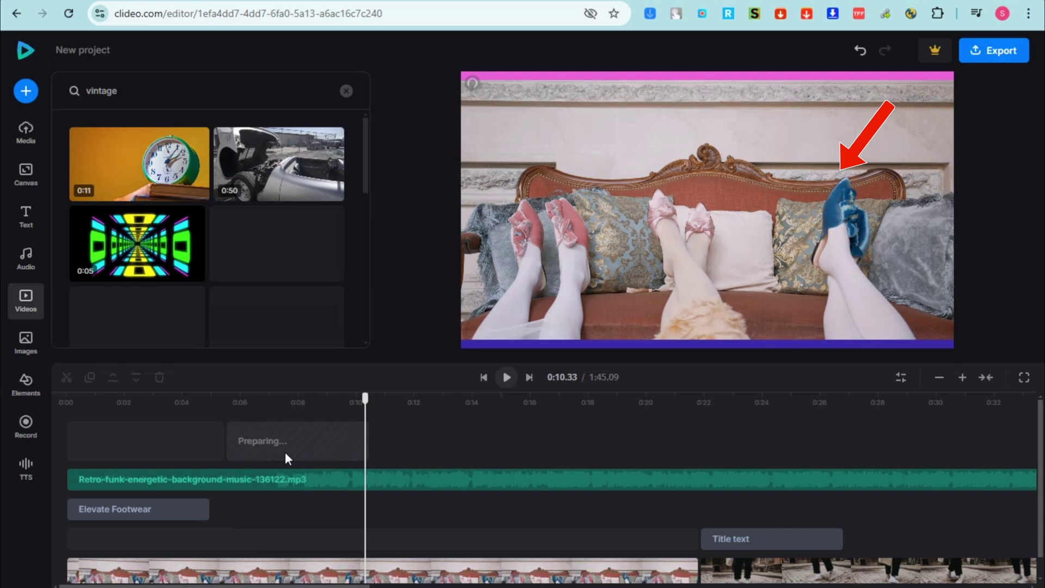
Step: Search the stock image library for "vintage" and add the photo of the bicycle in front of the bag shop
{"action": "left_click", "coordinate": [26, 343]}
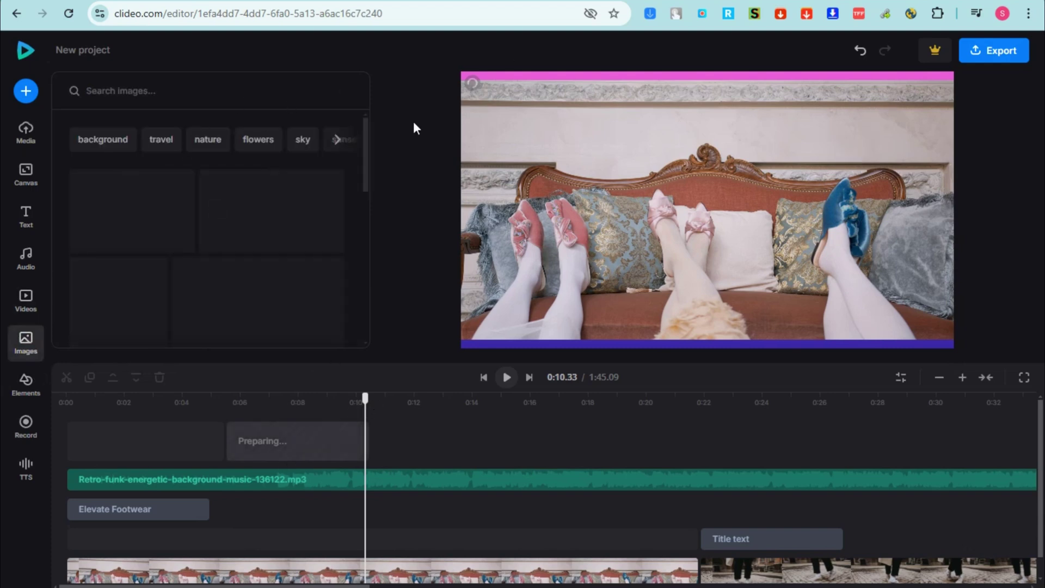
{"action": "left_click", "coordinate": [158, 91]}
{"action": "type", "text": "vintage"}
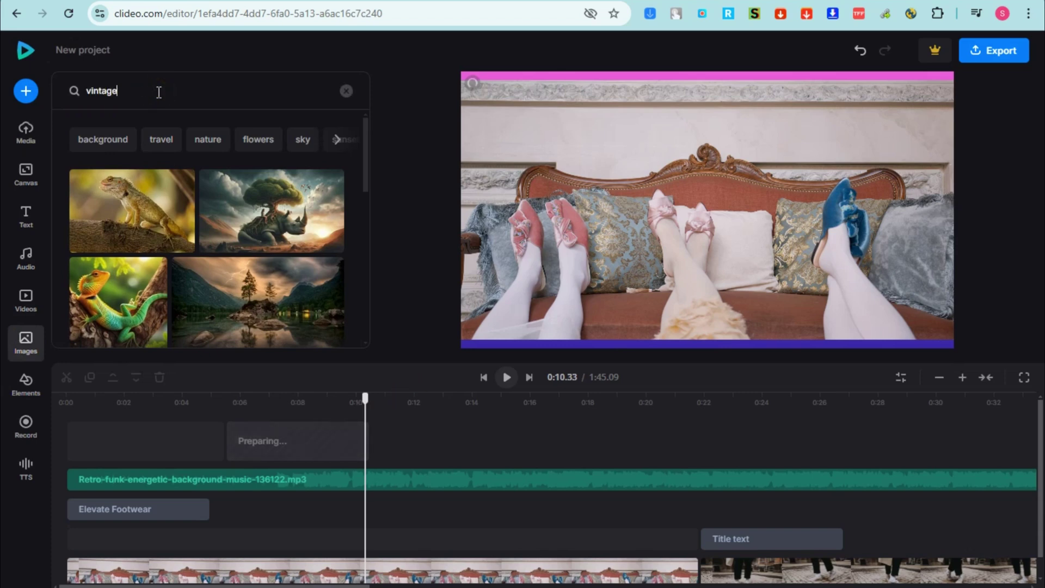
{"action": "key", "text": "Return"}
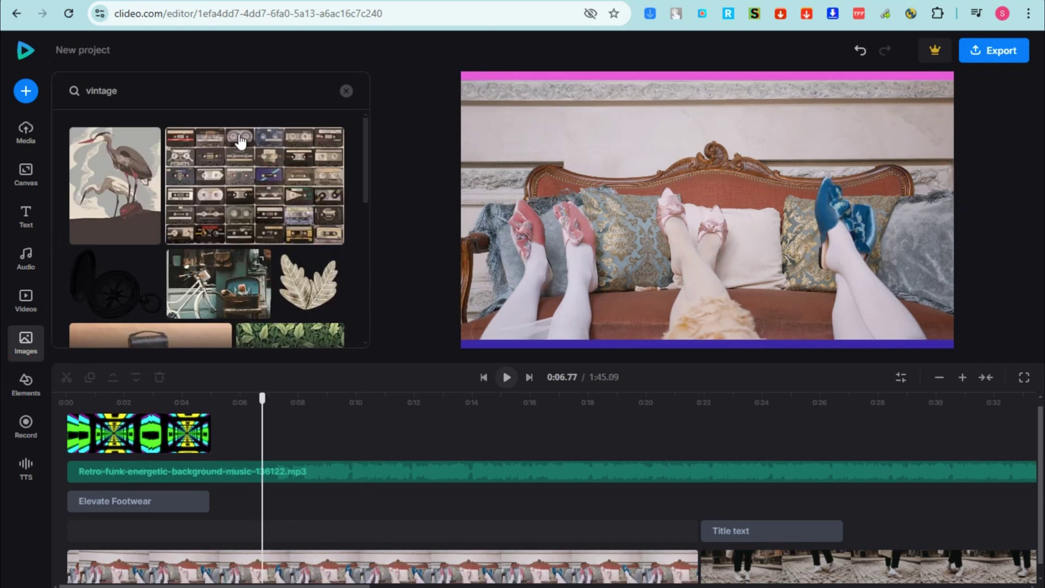
{"action": "left_click_drag", "start_coordinate": [220, 320], "coordinate": [638, 241]}
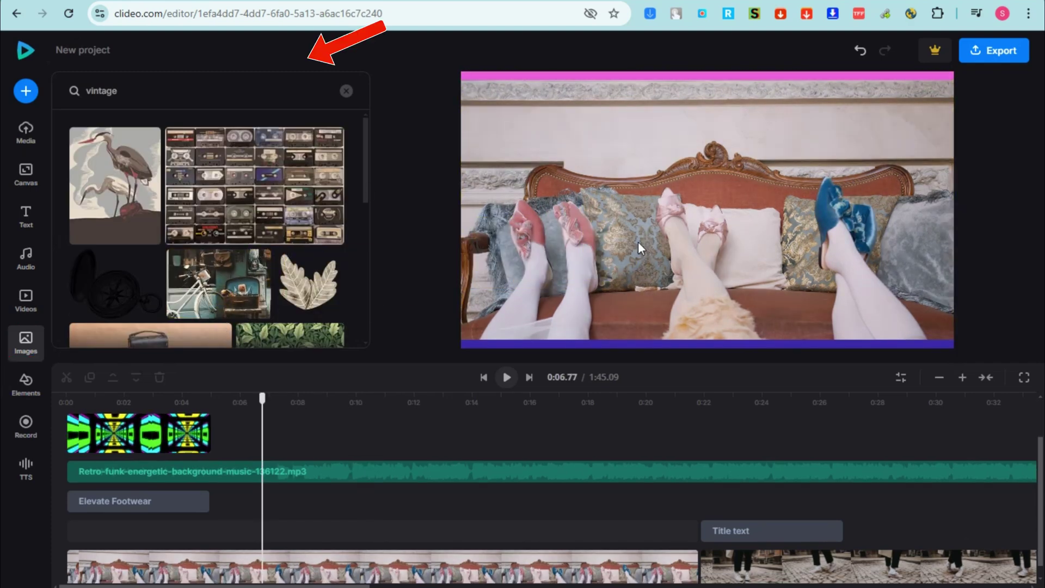
{"action": "left_click", "coordinate": [223, 296]}
Step: Shrink the bicycle photo, place it at the upper middle of the frame, and make it start at 4.82 s
{"action": "left_click", "coordinate": [788, 168]}
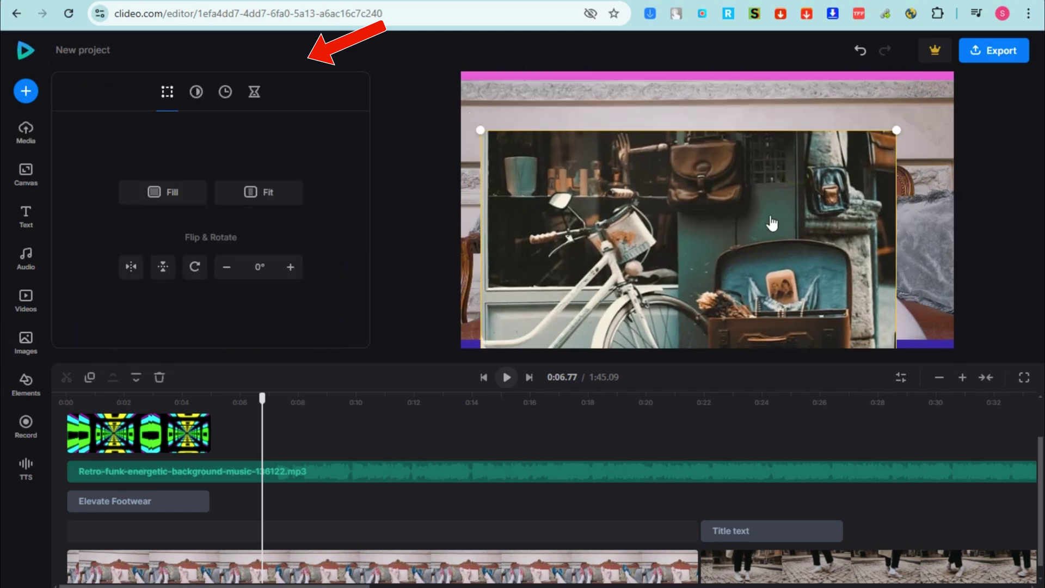
{"action": "left_click_drag", "start_coordinate": [897, 107], "coordinate": [677, 252]}
{"action": "left_click_drag", "start_coordinate": [603, 289], "coordinate": [898, 114]}
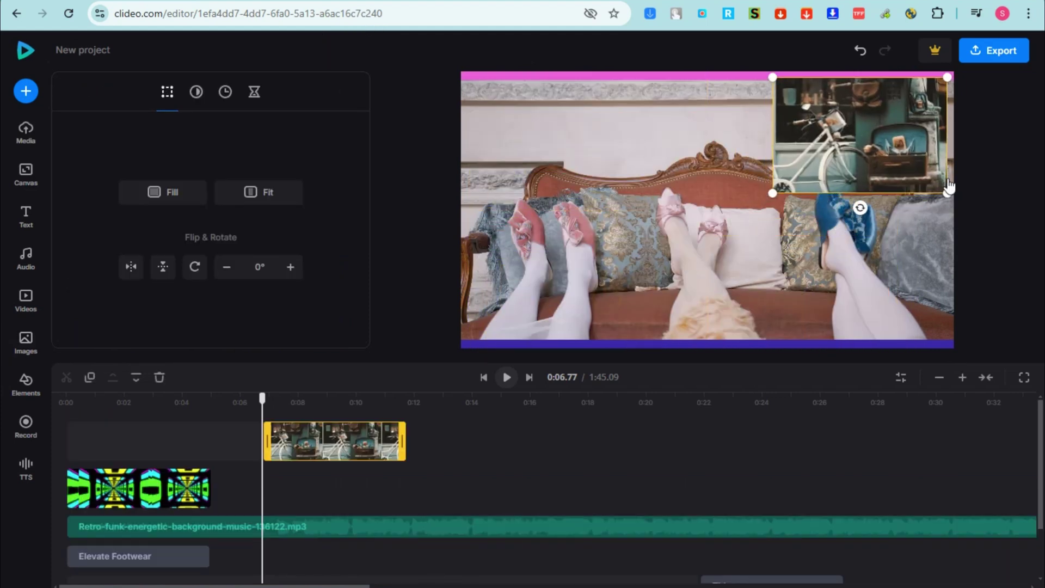
{"action": "left_click_drag", "start_coordinate": [941, 194], "coordinate": [799, 192]}
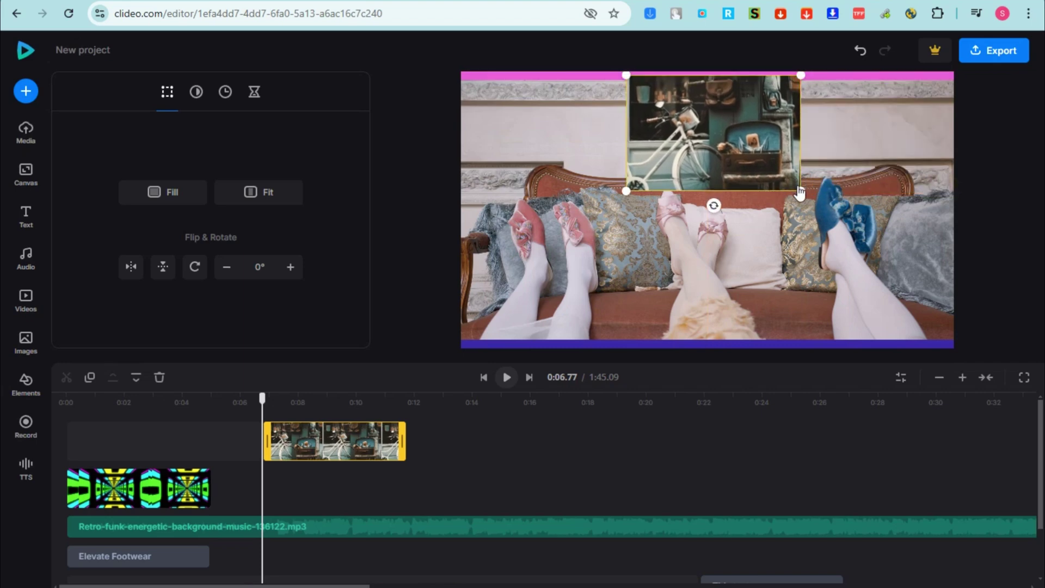
{"action": "left_click_drag", "start_coordinate": [267, 457], "coordinate": [241, 461]}
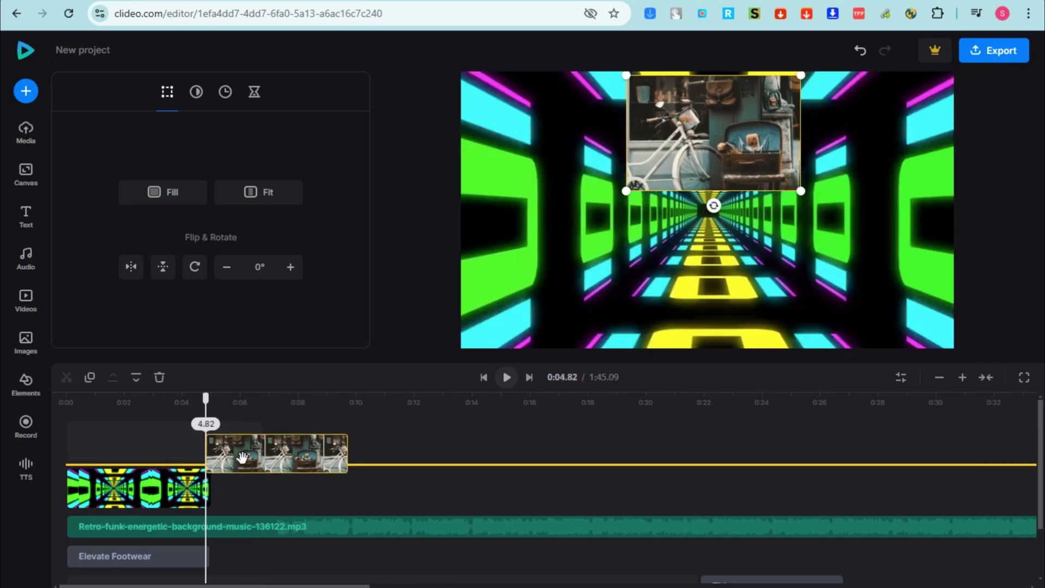
Step: Browse the graphic elements and add a red square shape at 9.87 s on the timeline
{"action": "left_click", "coordinate": [351, 494]}
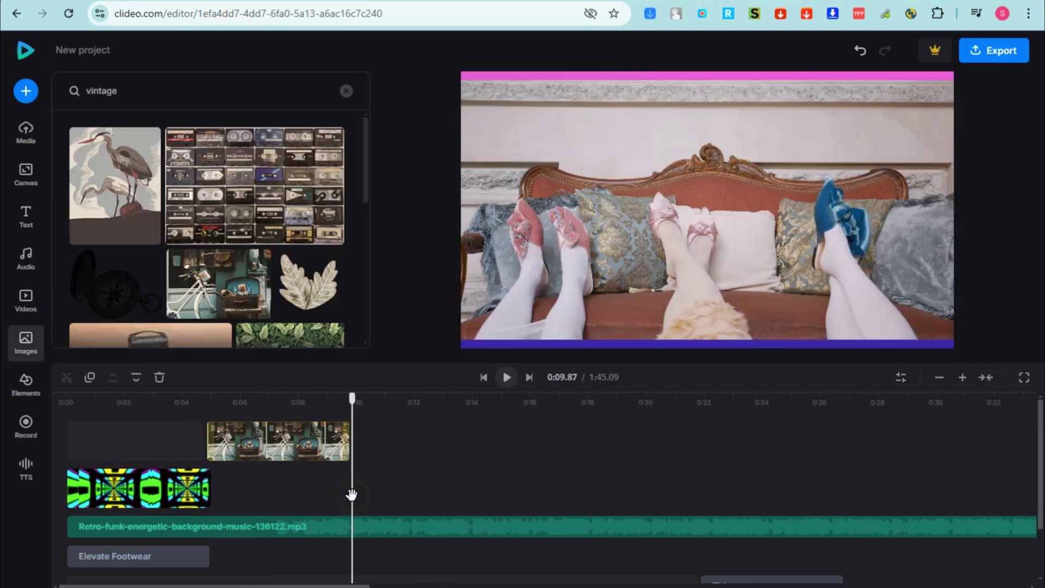
{"action": "left_click", "coordinate": [32, 394]}
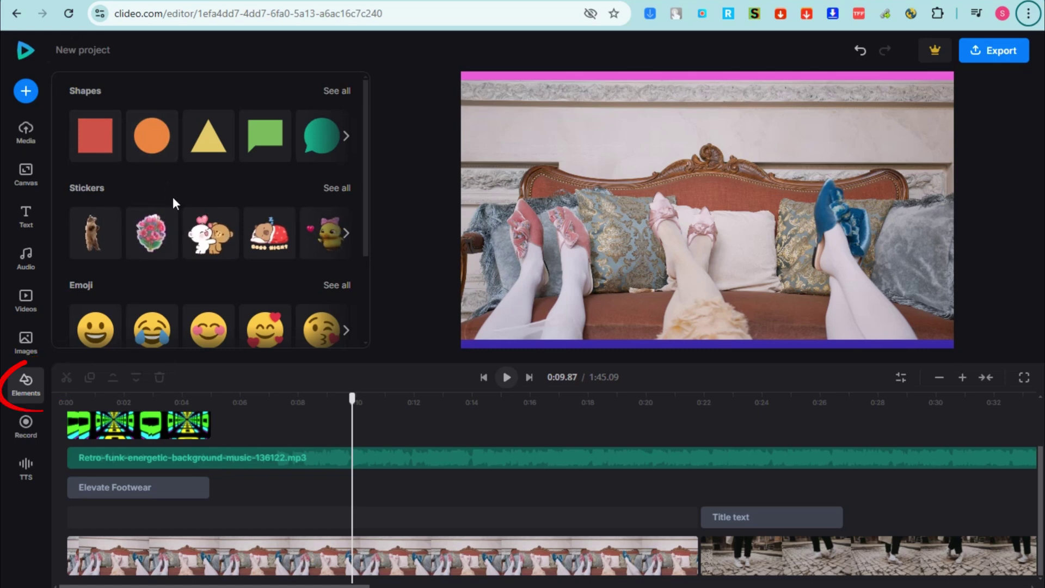
{"action": "scroll", "coordinate": [179, 211], "scroll_direction": "down", "scroll_amount": 3}
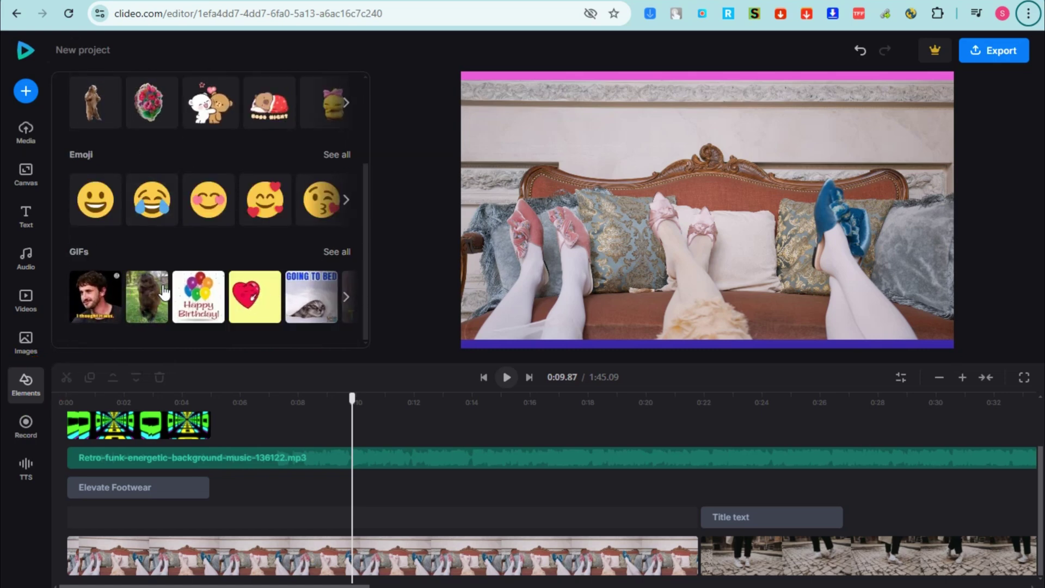
{"action": "scroll", "coordinate": [143, 234], "scroll_direction": "up", "scroll_amount": 3}
{"action": "left_click", "coordinate": [94, 146]}
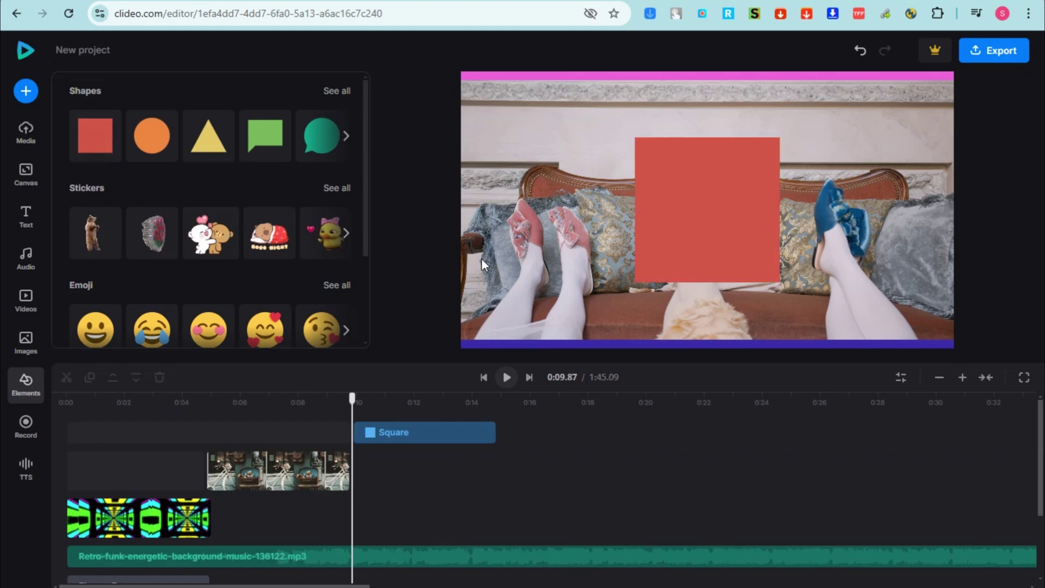
Step: Shrink the red square and duplicate it so one square sits in each upper corner of the frame
{"action": "left_click", "coordinate": [762, 162]}
{"action": "left_click_drag", "start_coordinate": [781, 136], "coordinate": [935, 112]}
{"action": "key", "text": "ctrl+d"}
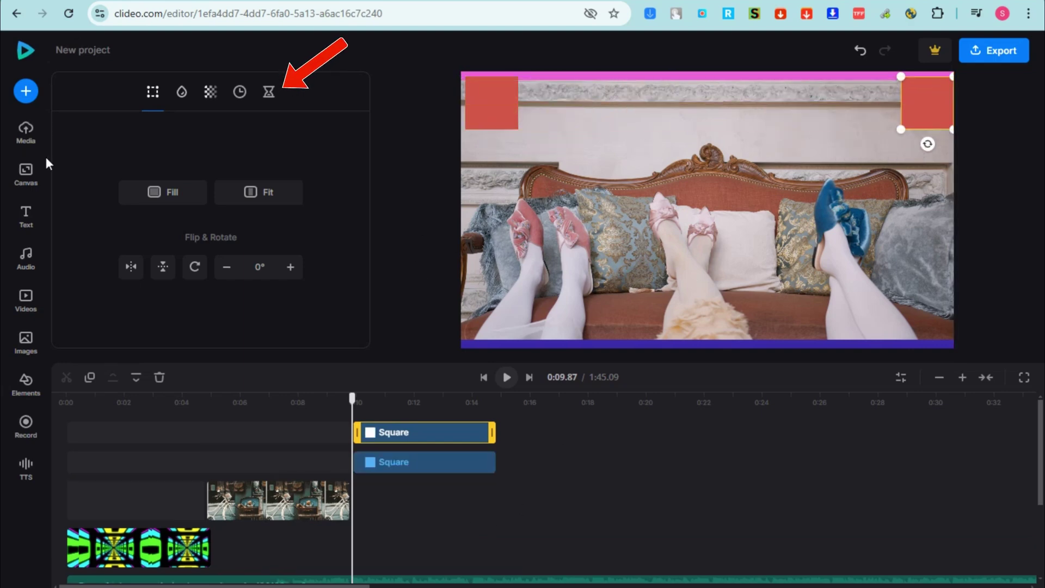
Step: Try to start a screen recording, denying the site access to the microphone
{"action": "left_click", "coordinate": [29, 435]}
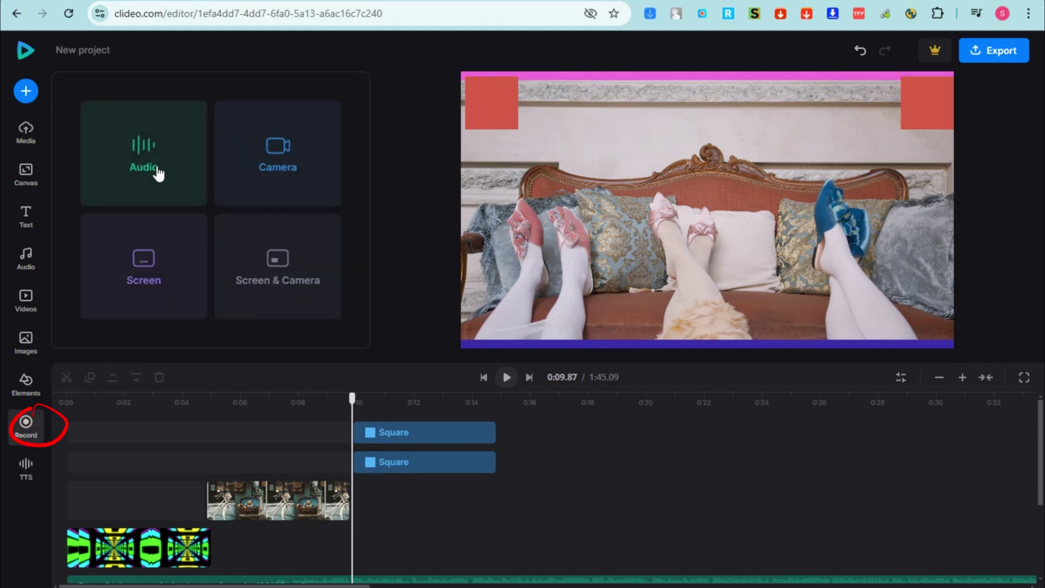
{"action": "left_click", "coordinate": [145, 275]}
{"action": "left_click", "coordinate": [844, 97]}
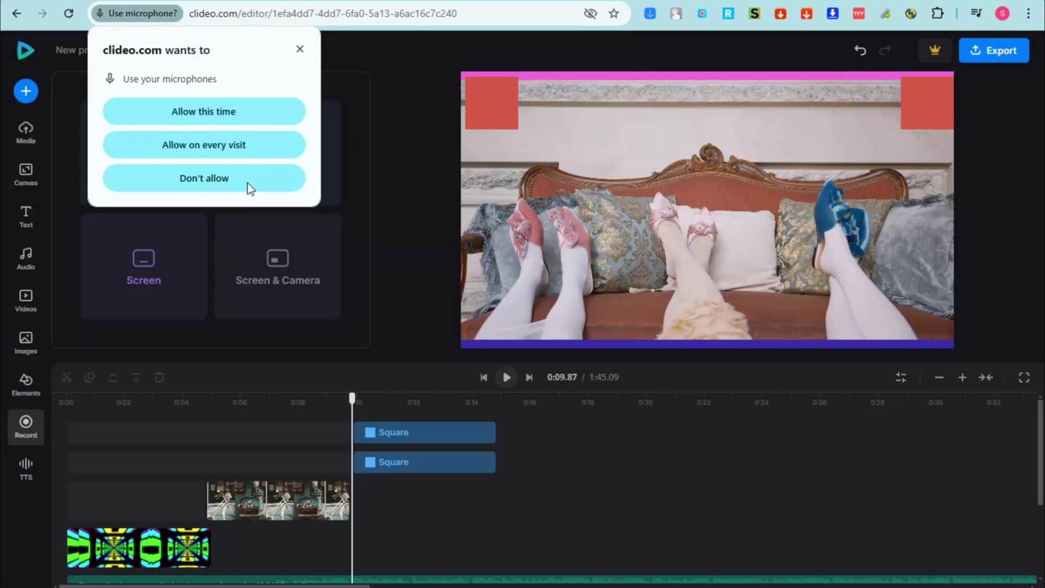
{"action": "left_click", "coordinate": [248, 183]}
Step: Generate a text-to-speech clip reading "Hello Goo Day!" in English (US) with the Christopher voice
{"action": "left_click", "coordinate": [26, 468]}
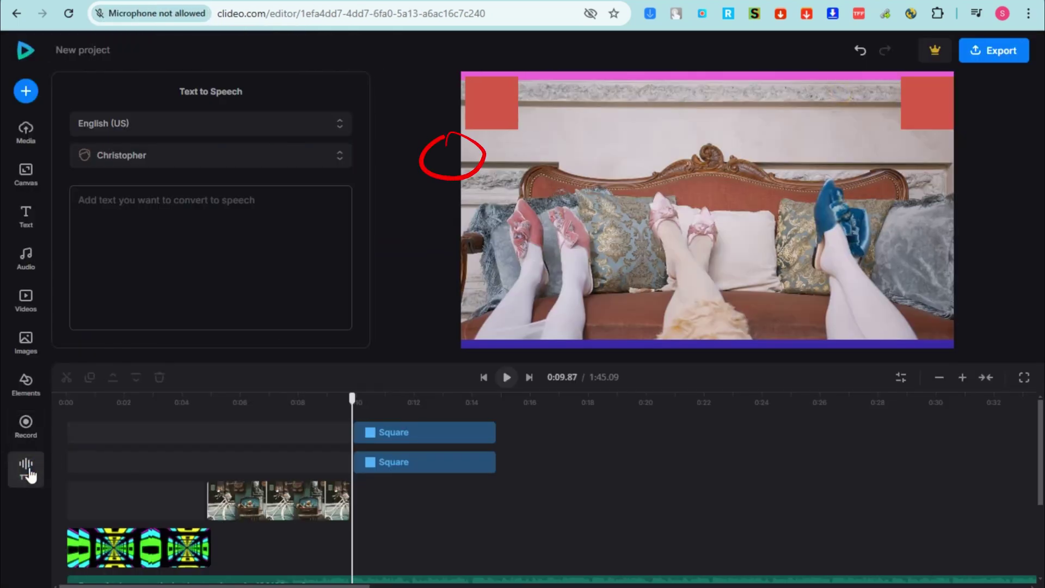
{"action": "left_click", "coordinate": [182, 124]}
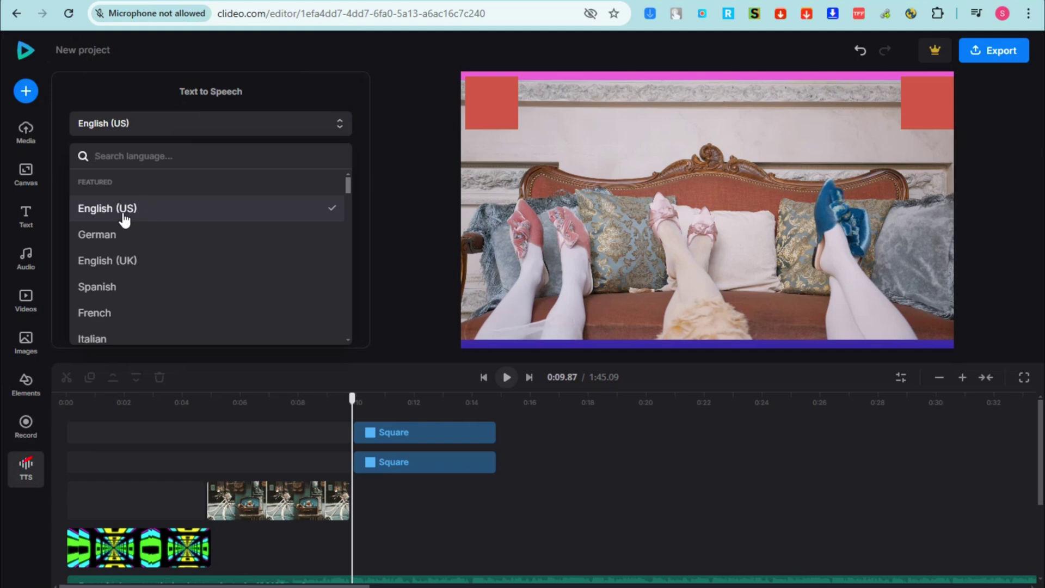
{"action": "left_click", "coordinate": [124, 218]}
{"action": "left_click", "coordinate": [132, 228]}
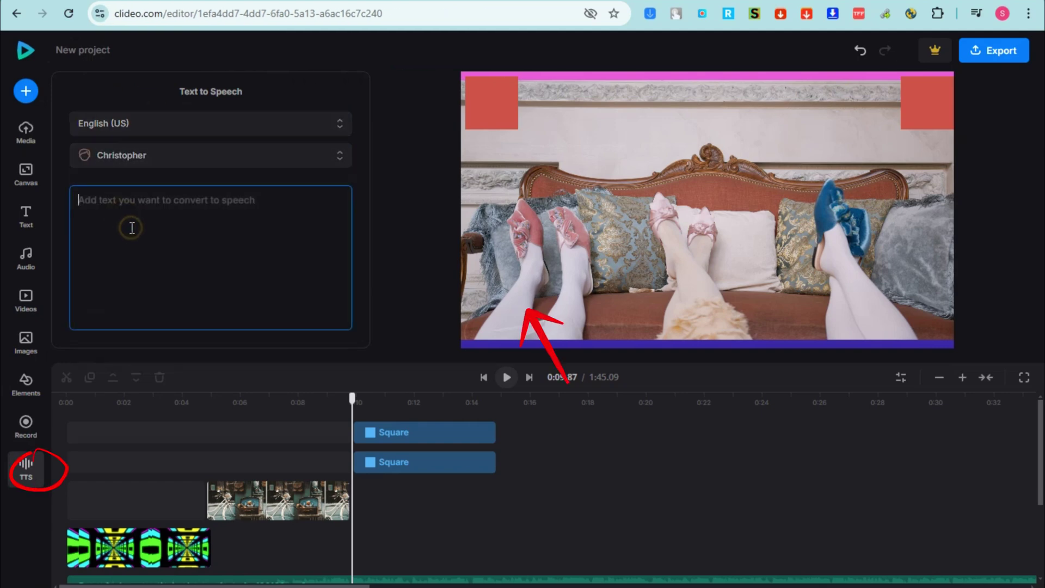
{"action": "type", "text": "Hello Goo Day!"}
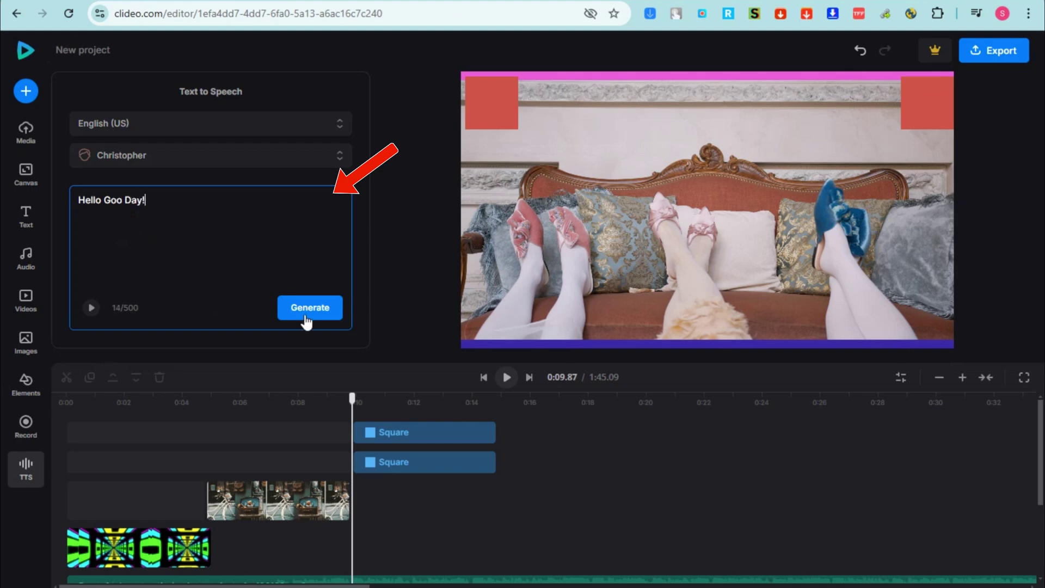
{"action": "left_click", "coordinate": [305, 315]}
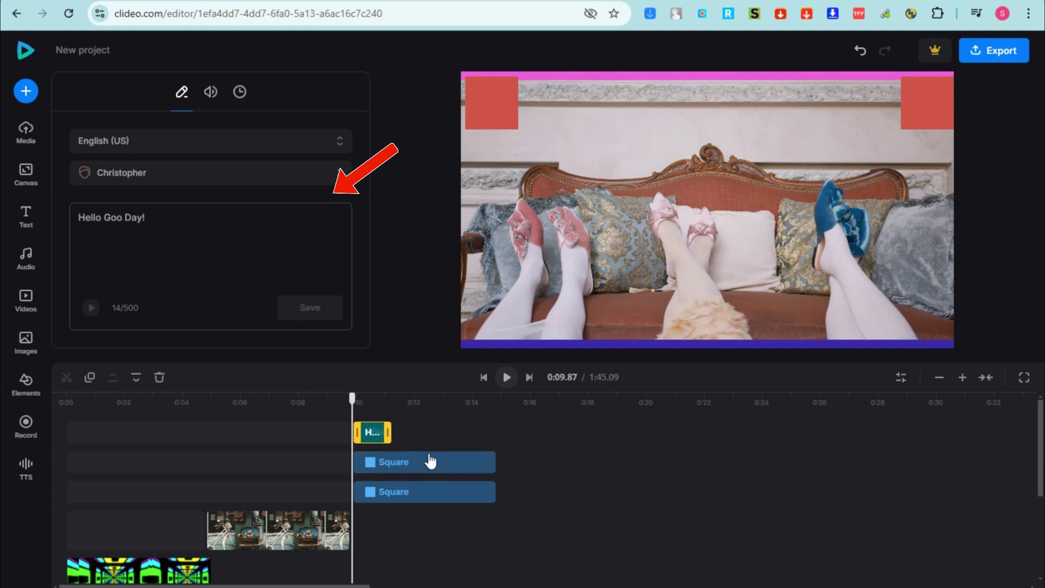
Step: Play the generated speech clip briefly and try the Linda voice for it
{"action": "left_click", "coordinate": [506, 377]}
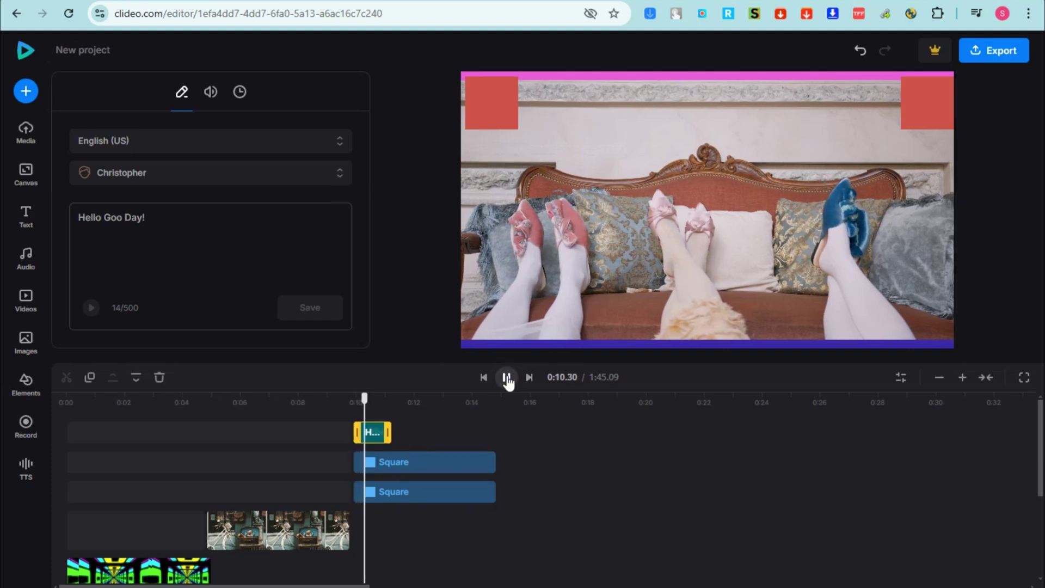
{"action": "left_click", "coordinate": [506, 377]}
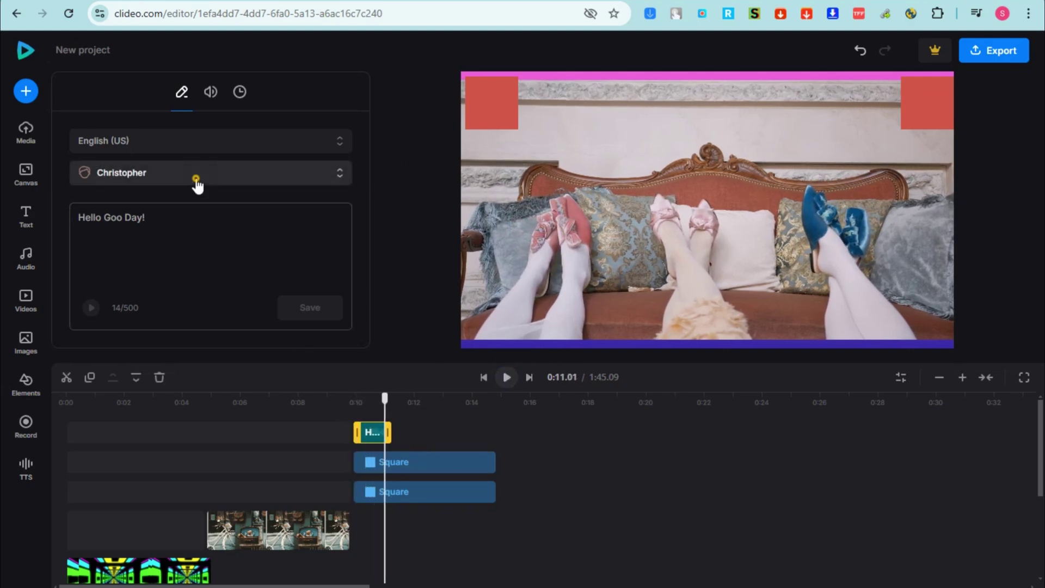
{"action": "left_click", "coordinate": [180, 185]}
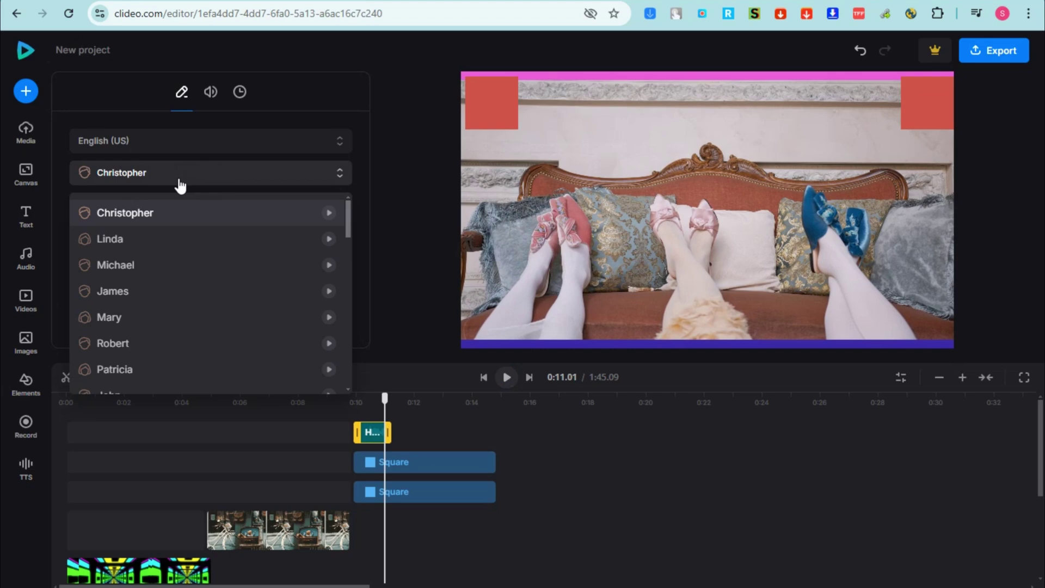
{"action": "left_click", "coordinate": [133, 241]}
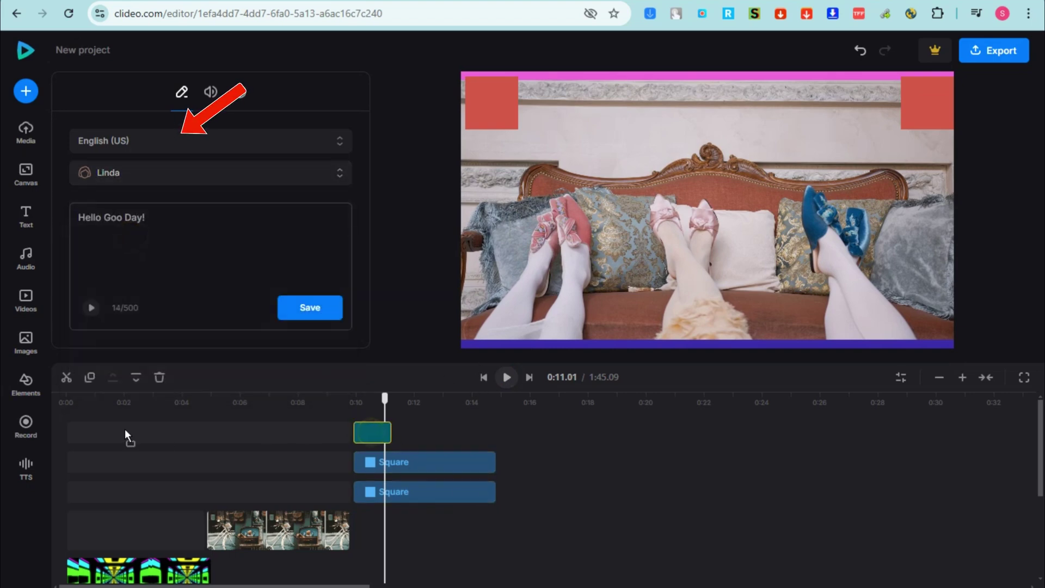
Step: Move the speech clip to the start of the timeline just above the music and set its volume to 80%
{"action": "left_click", "coordinate": [67, 404]}
{"action": "left_click_drag", "start_coordinate": [360, 430], "coordinate": [63, 402]}
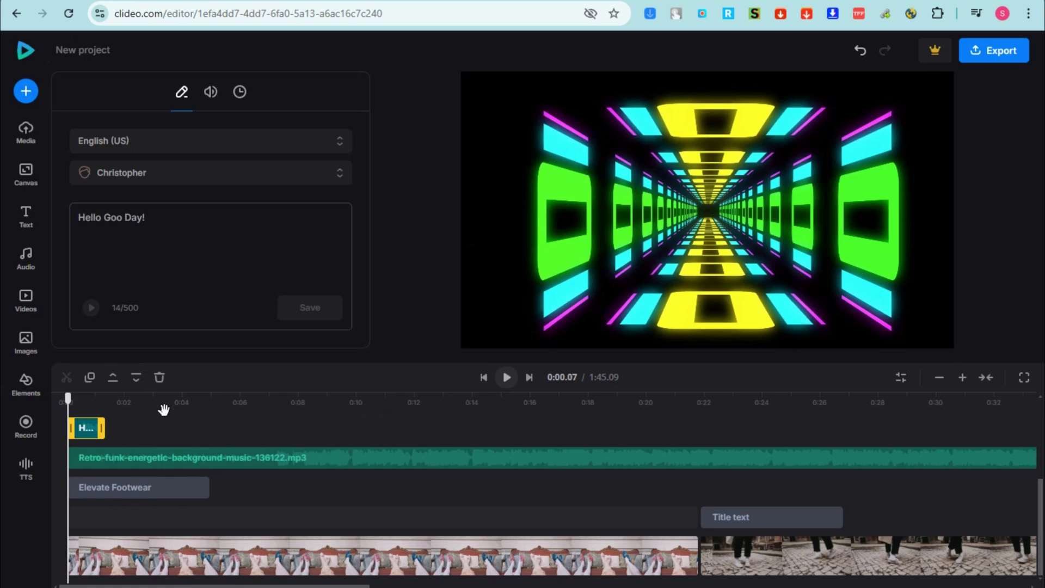
{"action": "scroll", "coordinate": [163, 410], "scroll_direction": "up", "scroll_amount": 3}
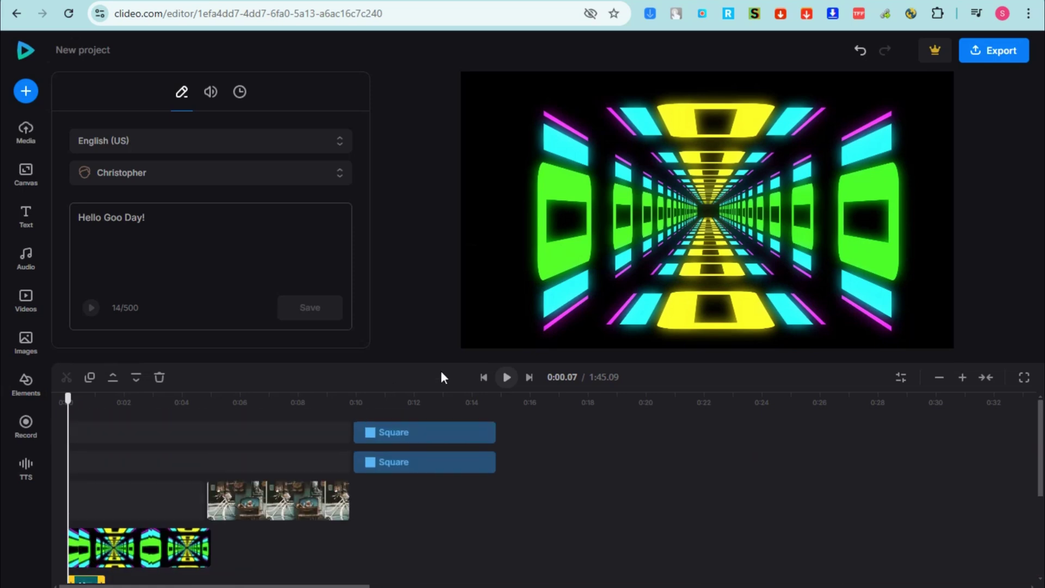
{"action": "left_click", "coordinate": [210, 94]}
{"action": "left_click_drag", "start_coordinate": [310, 166], "coordinate": [270, 166]}
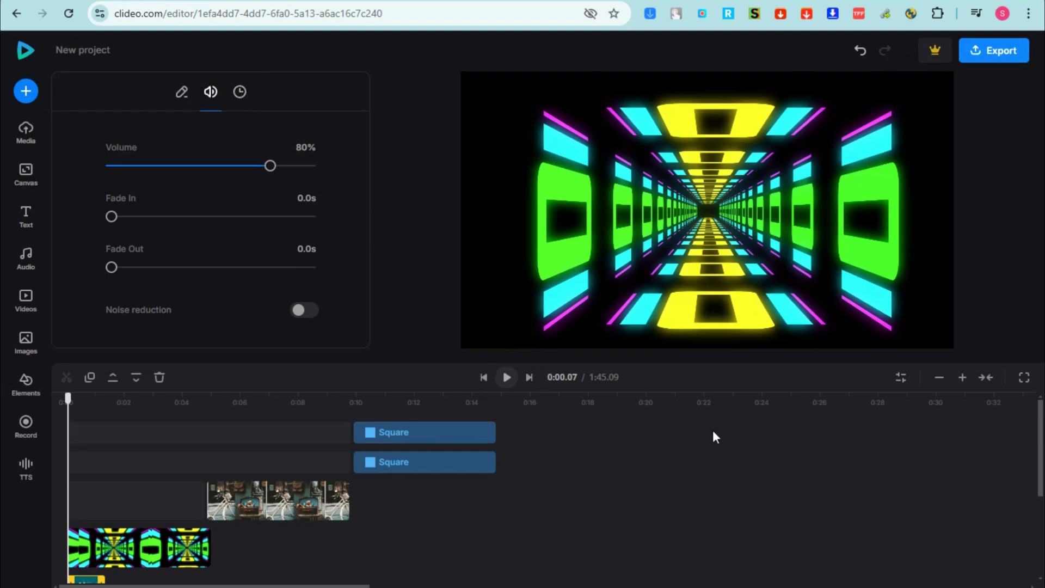
Step: Shorten the background music track so it ends together with the second footage clip at 40.96 s
{"action": "scroll", "coordinate": [623, 463], "scroll_direction": "down", "scroll_amount": 3}
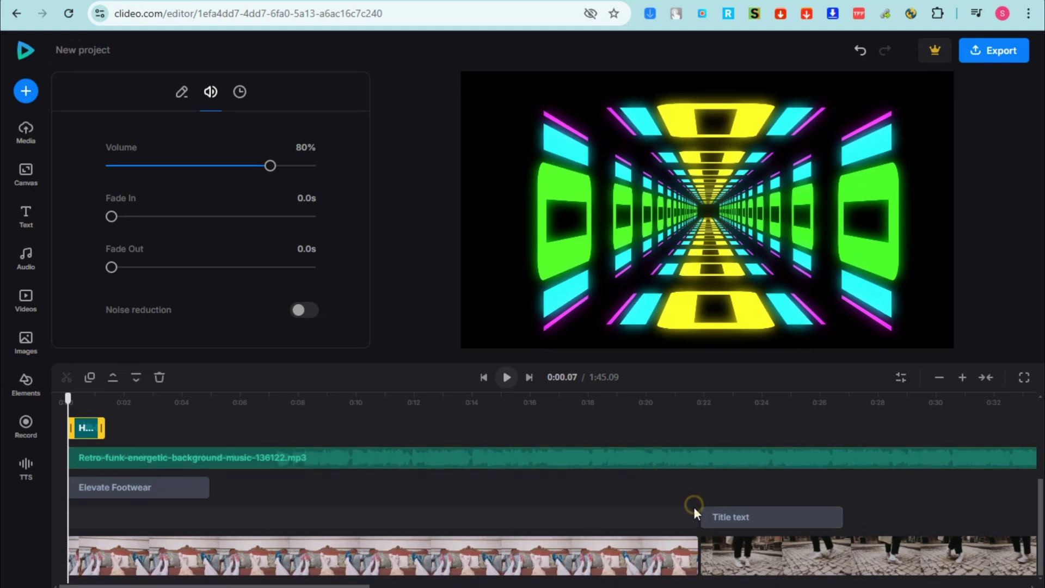
{"action": "left_click", "coordinate": [693, 504]}
{"action": "left_click_drag", "start_coordinate": [693, 401], "coordinate": [698, 401]}
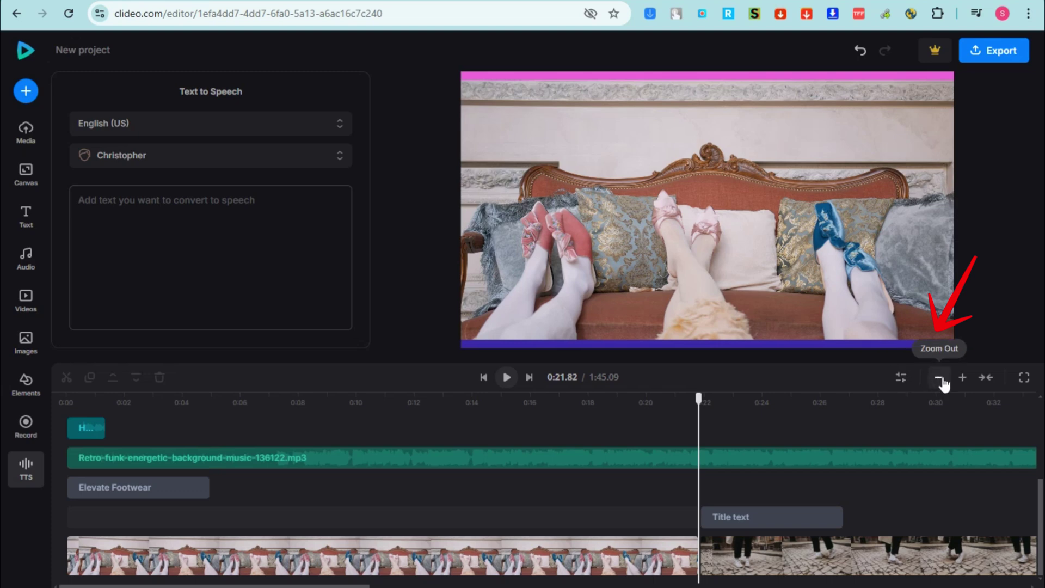
{"action": "left_click", "coordinate": [960, 381]}
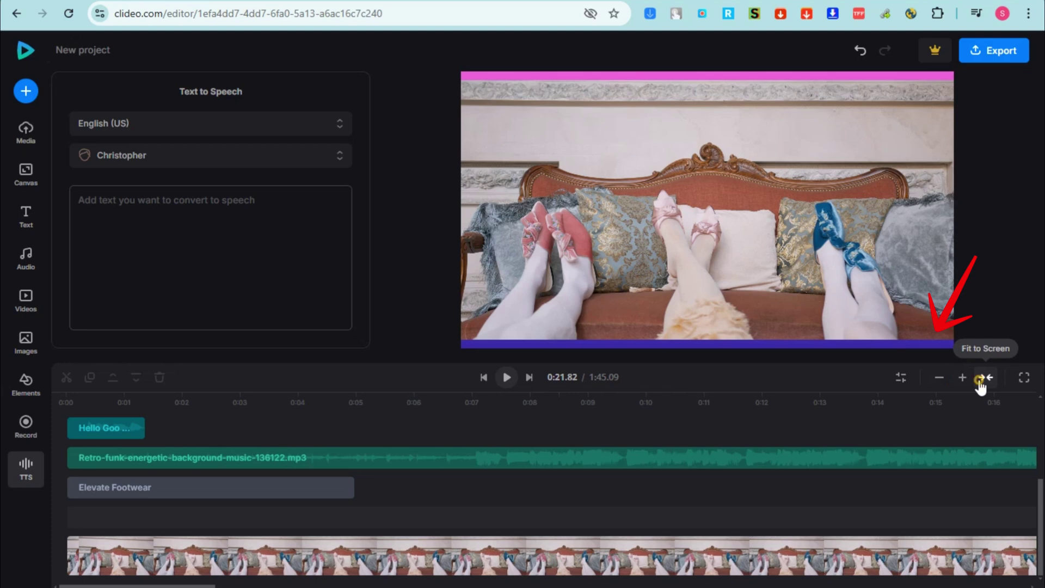
{"action": "left_click", "coordinate": [980, 384]}
{"action": "left_click_drag", "start_coordinate": [1018, 476], "coordinate": [418, 466]}
Step: Change the second title to "Elevate Your Step, Elevate Your Life." in quotation marks and extend it to 40.96 s
{"action": "left_click", "coordinate": [282, 507]}
{"action": "left_click", "coordinate": [283, 518]}
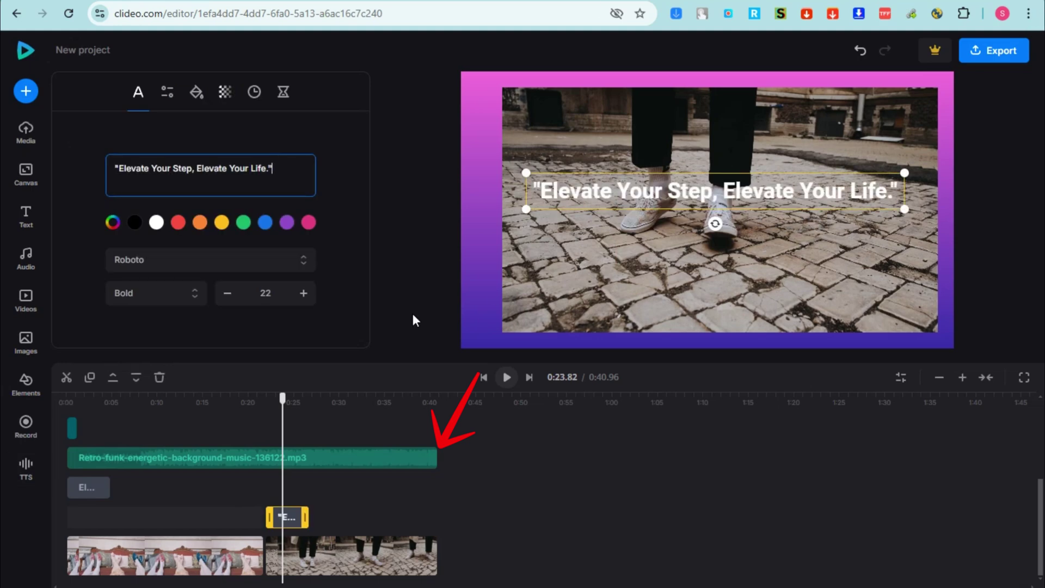
{"action": "left_click_drag", "start_coordinate": [305, 514], "coordinate": [436, 516]}
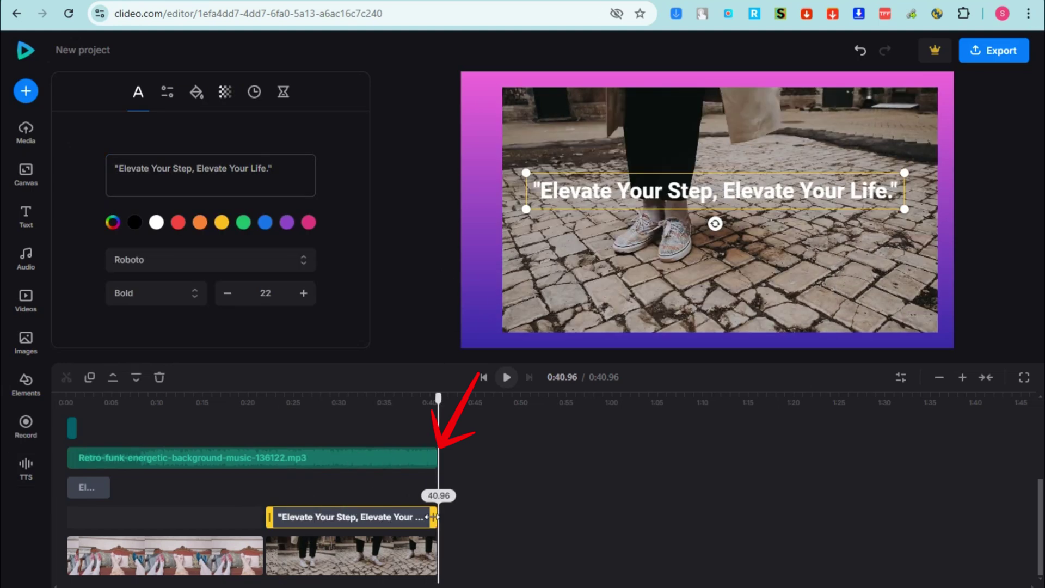
Step: Look through the export settings, selecting 720p quality, and leave them without exporting
{"action": "left_click", "coordinate": [968, 53]}
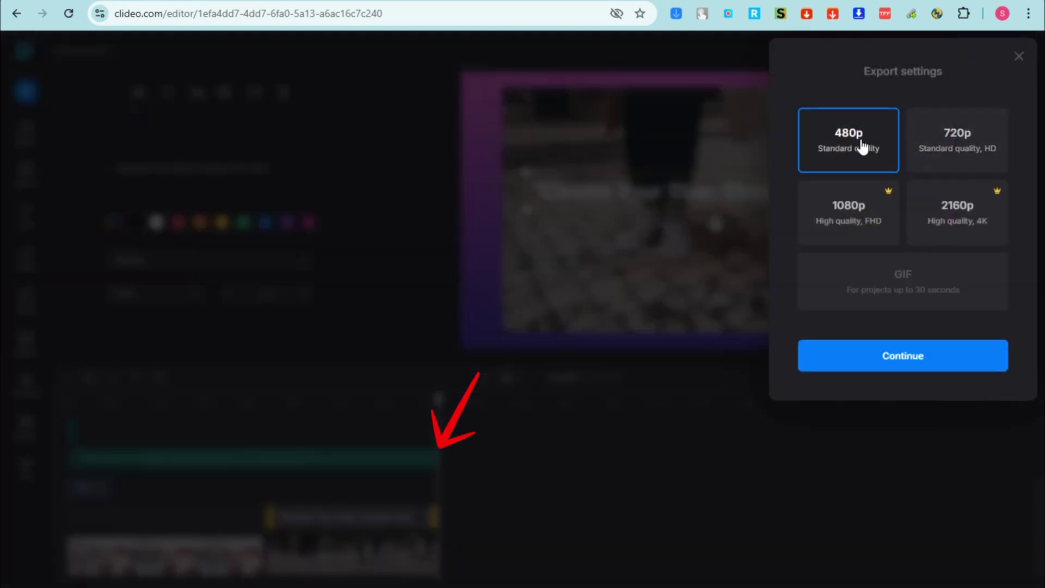
{"action": "left_click", "coordinate": [956, 139]}
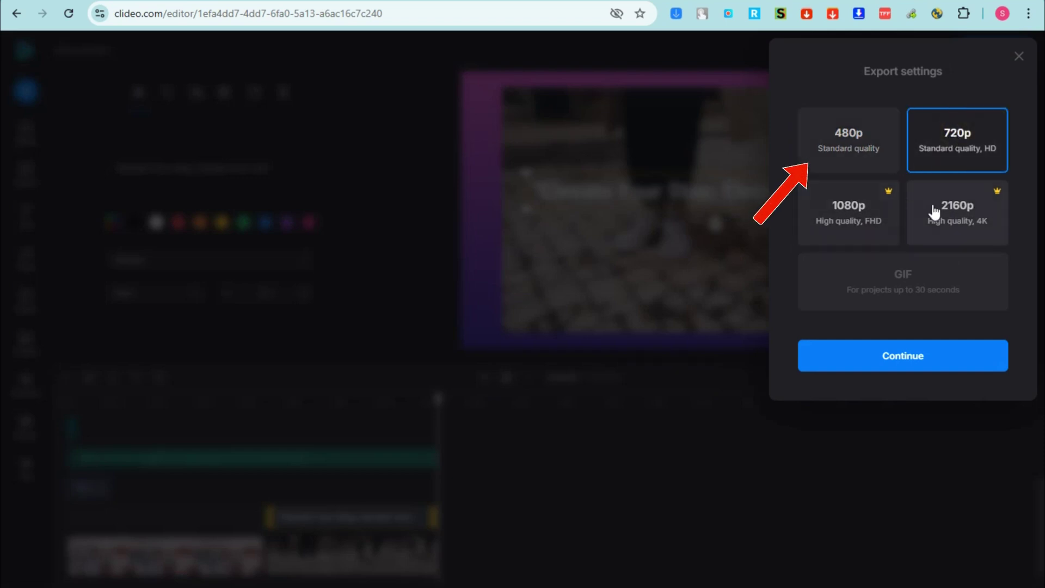
{"action": "left_click", "coordinate": [1018, 56]}
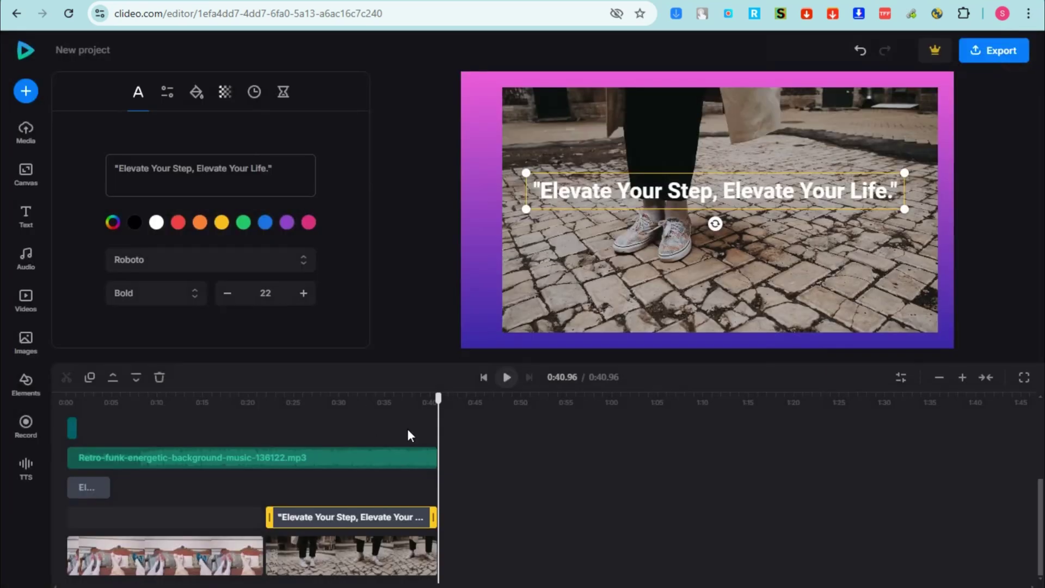
Step: Play the edited project from the beginning
{"action": "left_click_drag", "start_coordinate": [440, 397], "coordinate": [31, 414]}
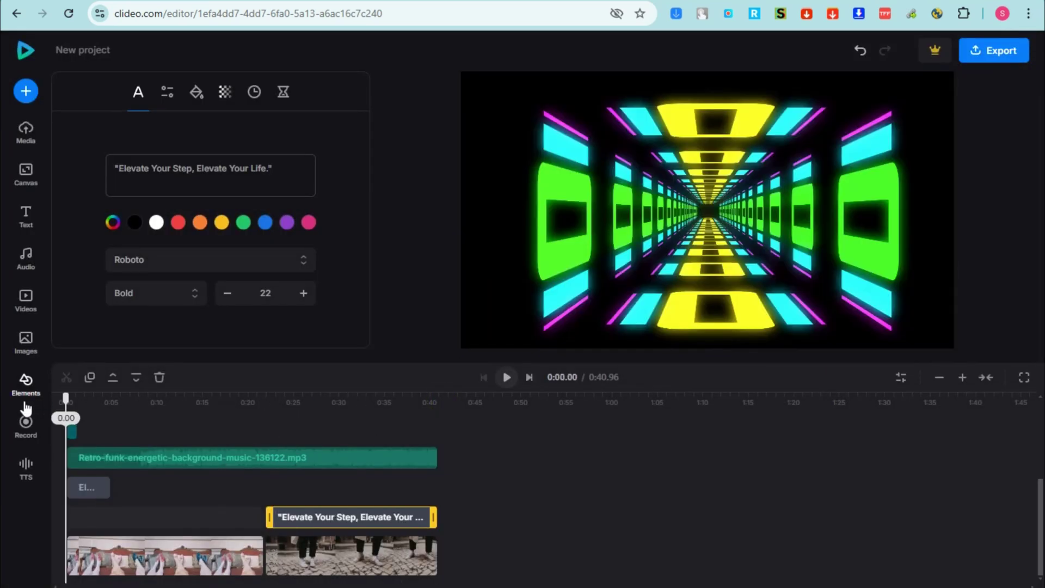
{"action": "left_click", "coordinate": [506, 377]}
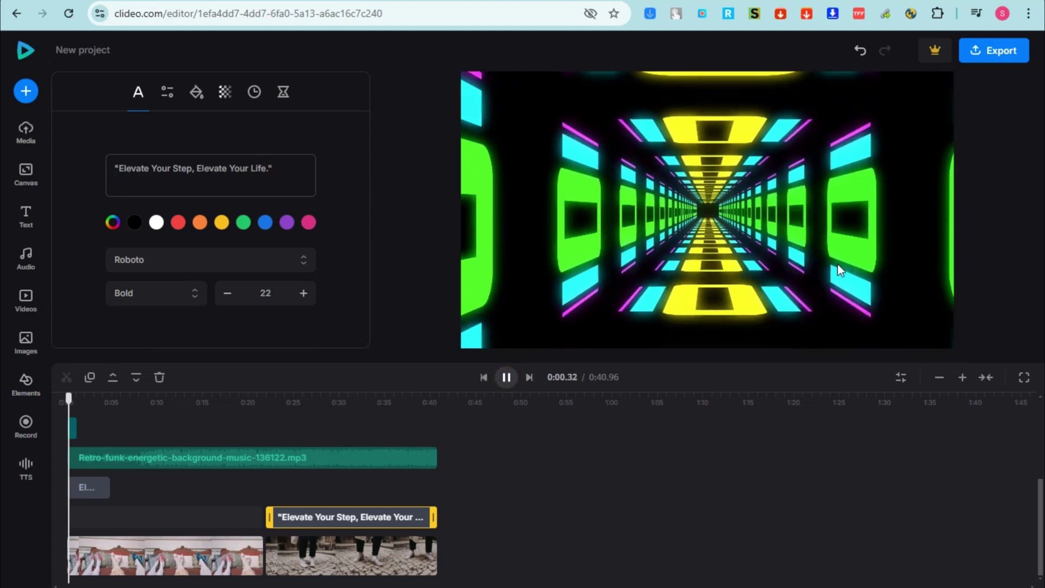